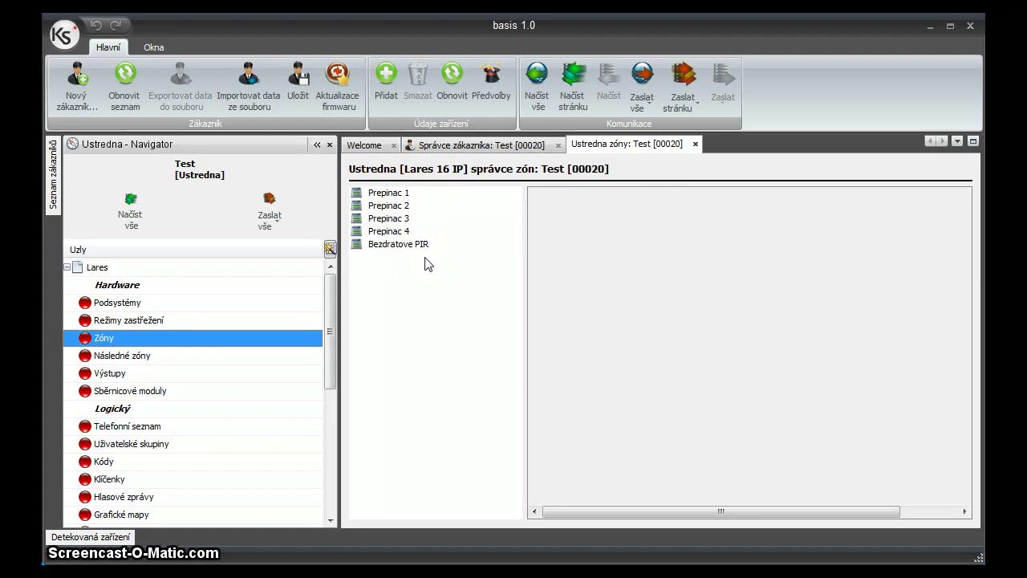
Step: Open the settings of zone Prepinac 1 and examine its processing modes (Režim zpracování) and assigned subsystems
{"action": "left_click", "coordinate": [408, 195]}
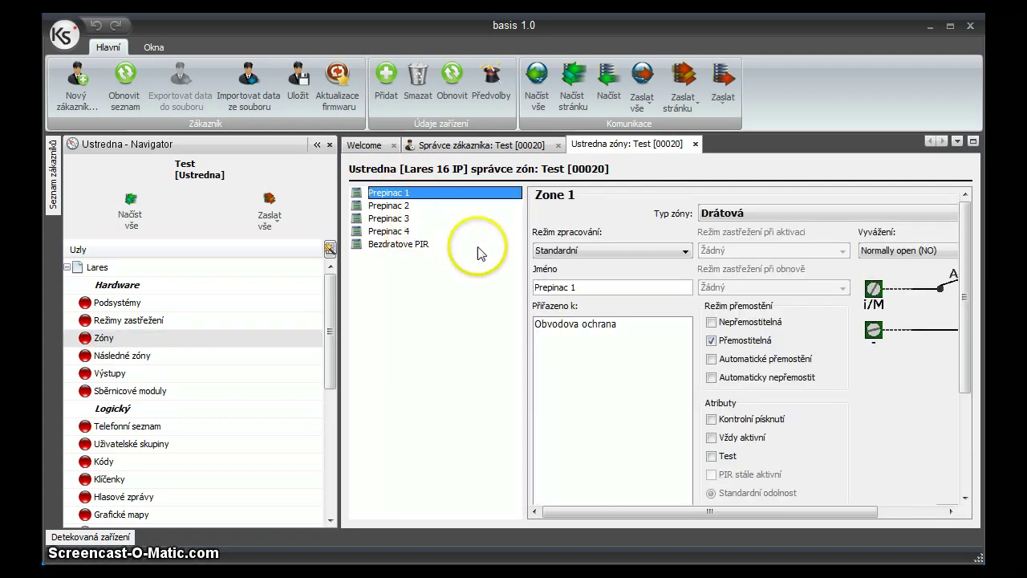
{"action": "left_click", "coordinate": [592, 250]}
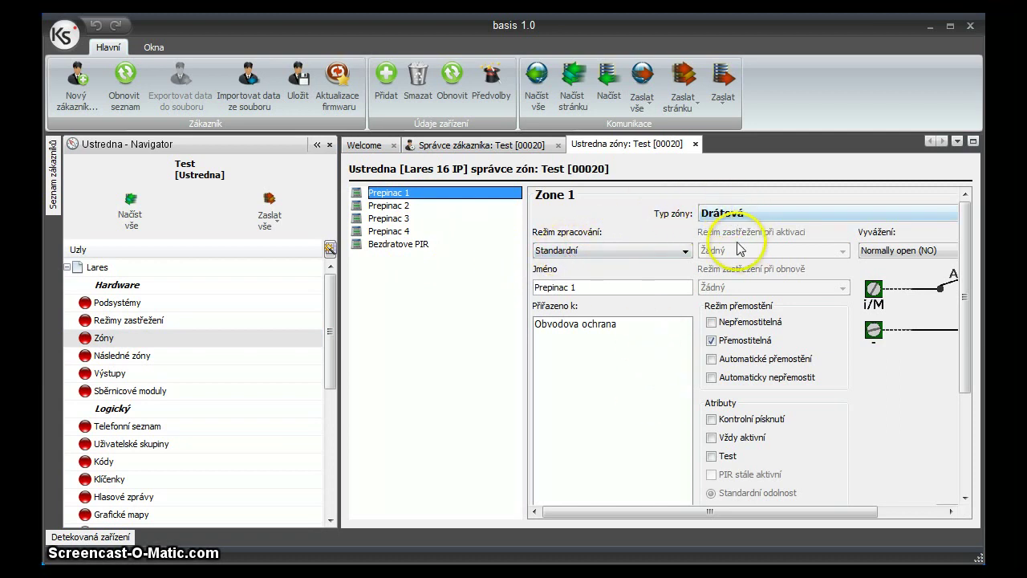
{"action": "left_click", "coordinate": [682, 252]}
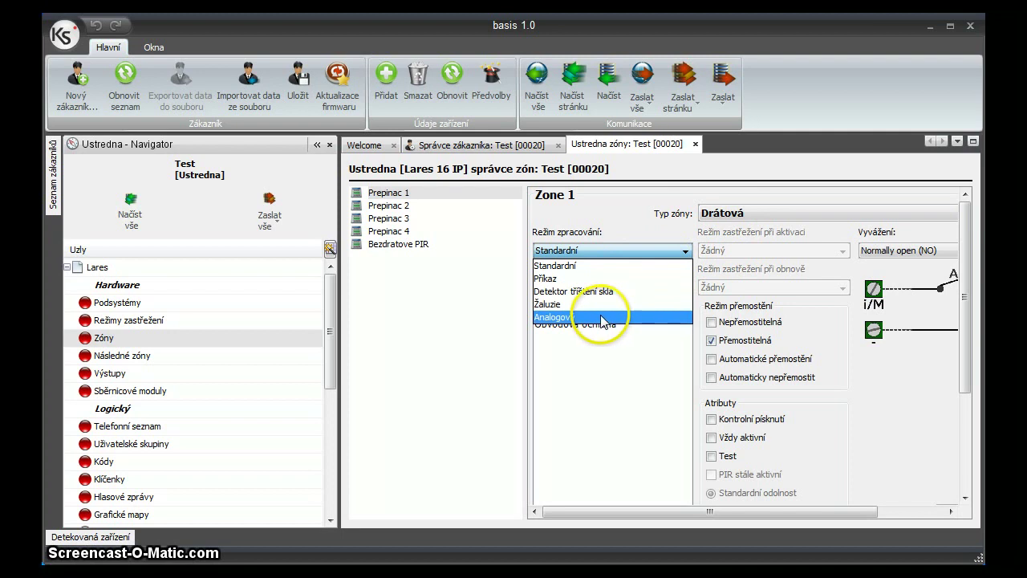
{"action": "left_click", "coordinate": [674, 254]}
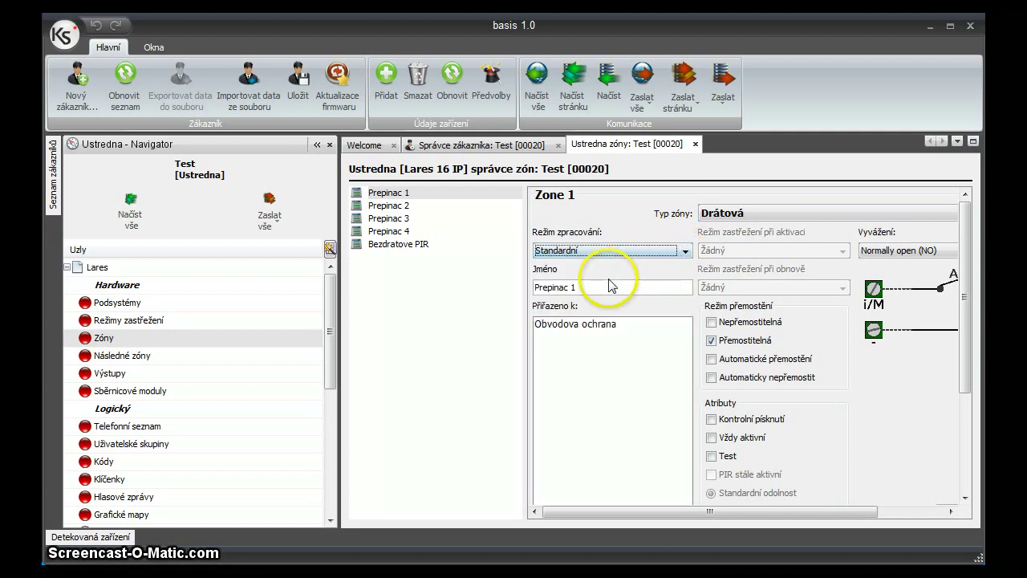
{"action": "left_click", "coordinate": [584, 363]}
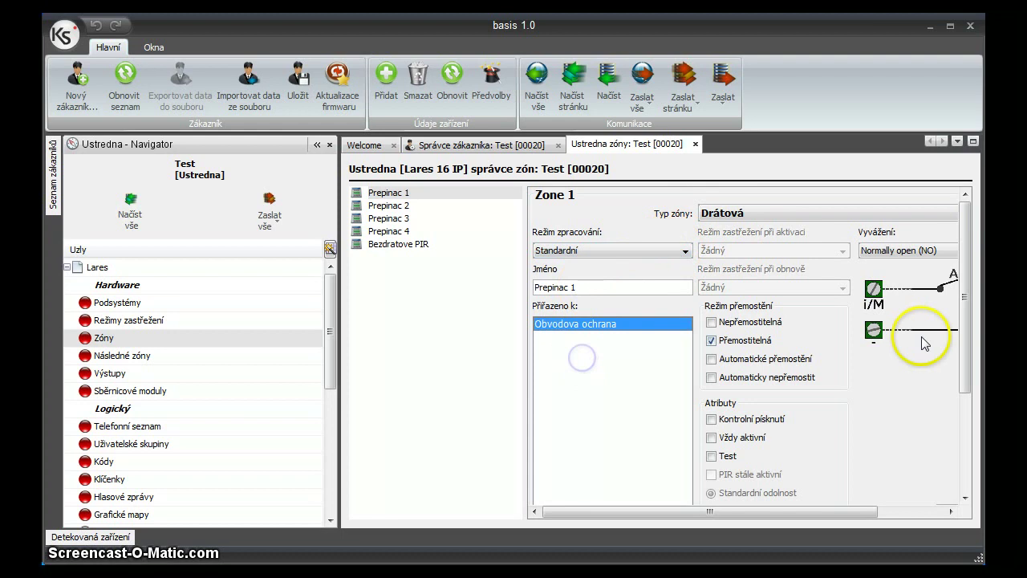
Step: In the zone's subsystem mask, try adding Domovni cidla, clear it again and confirm with only Obvodova ochrana selected
{"action": "left_click_drag", "start_coordinate": [964, 334], "coordinate": [967, 430]}
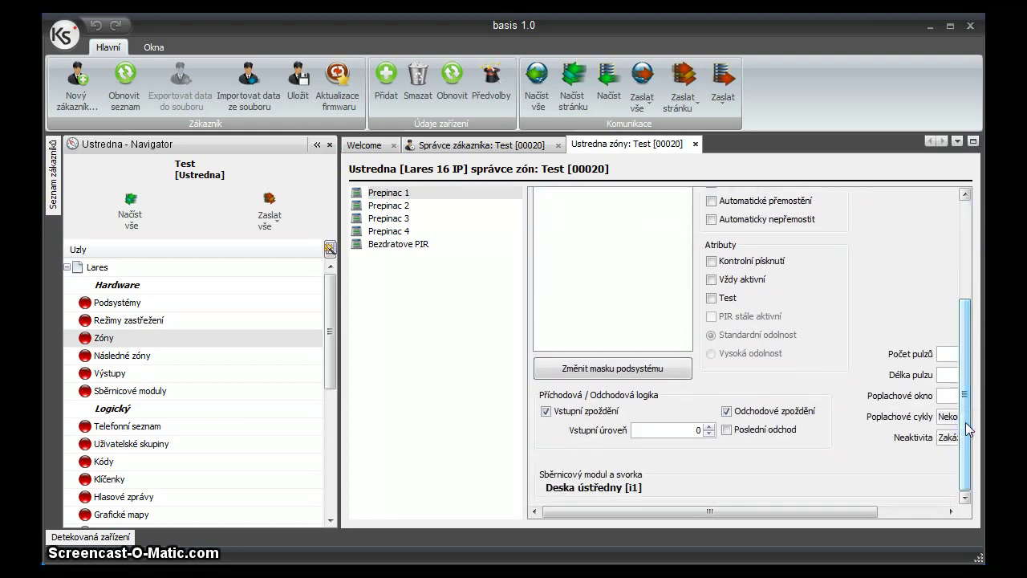
{"action": "left_click_drag", "start_coordinate": [963, 438], "coordinate": [969, 411]}
{"action": "left_click", "coordinate": [614, 418]}
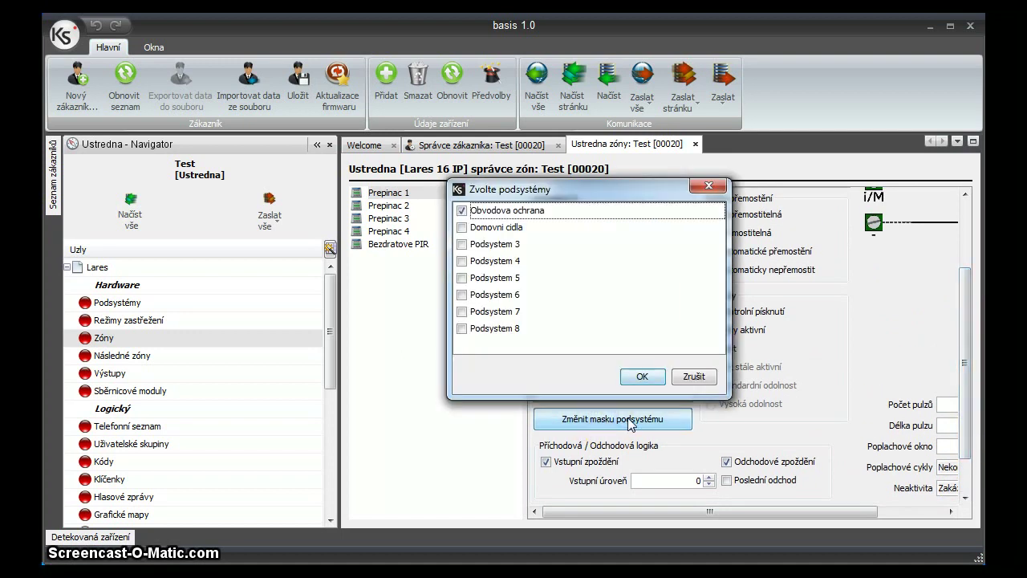
{"action": "left_click", "coordinate": [462, 228]}
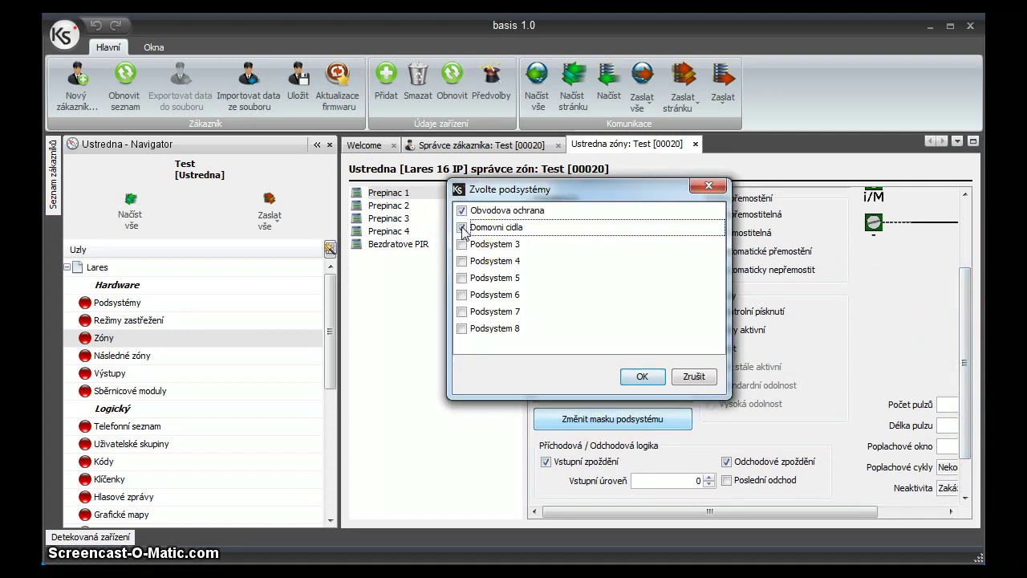
{"action": "left_click", "coordinate": [462, 228]}
{"action": "left_click", "coordinate": [462, 210]}
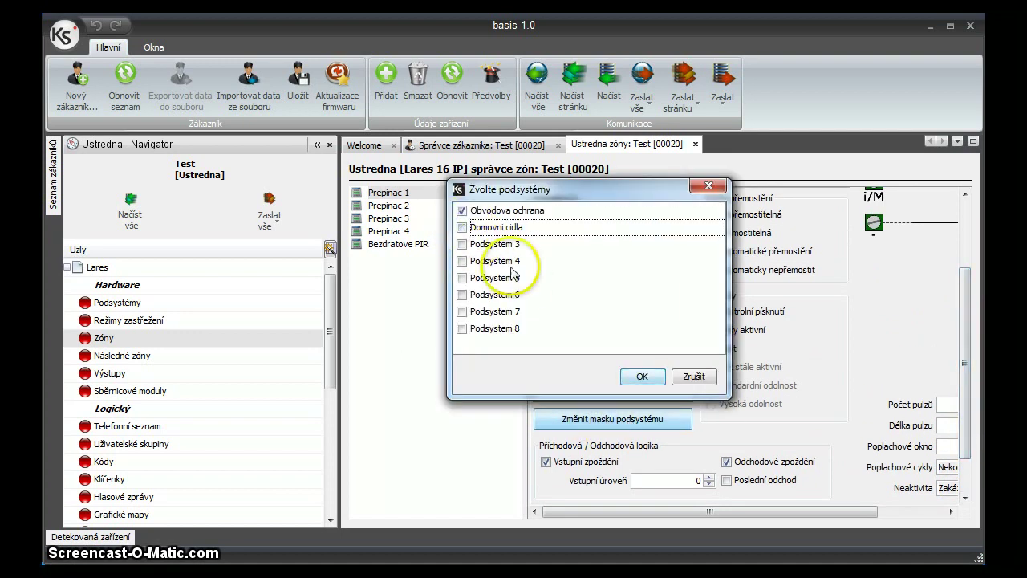
{"action": "left_click", "coordinate": [640, 376]}
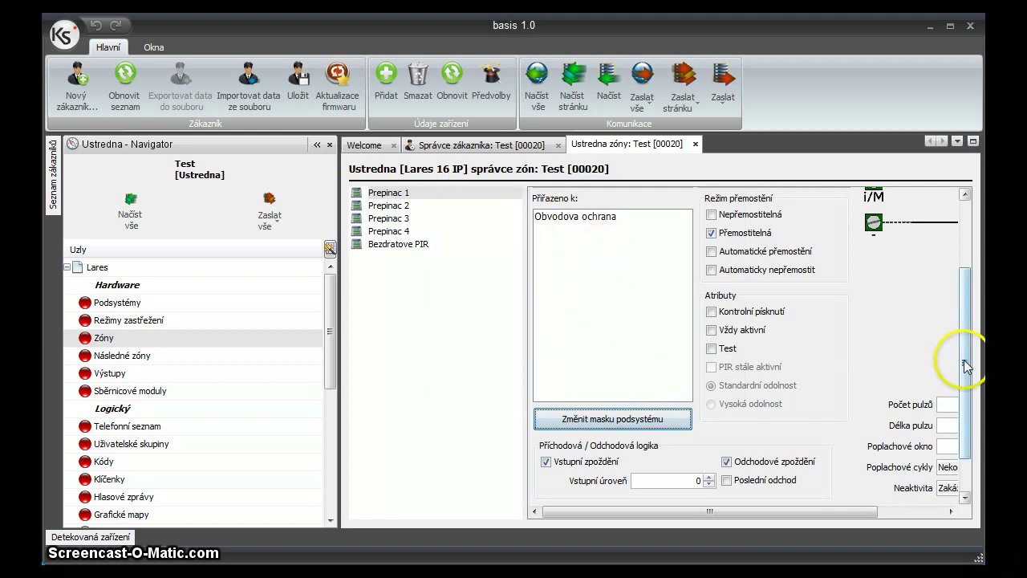
Step: Review the zone's balancing (Vyvážení) options and choose Vlastní
{"action": "left_click_drag", "start_coordinate": [964, 361], "coordinate": [965, 287]}
{"action": "left_click_drag", "start_coordinate": [808, 512], "coordinate": [906, 510]}
{"action": "left_click", "coordinate": [891, 250]}
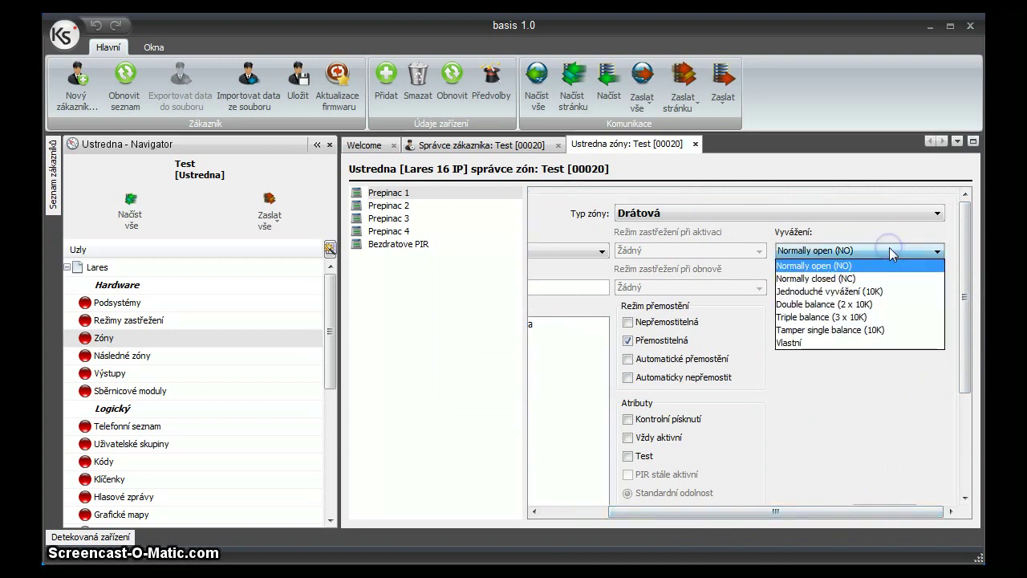
{"action": "left_click", "coordinate": [830, 272]}
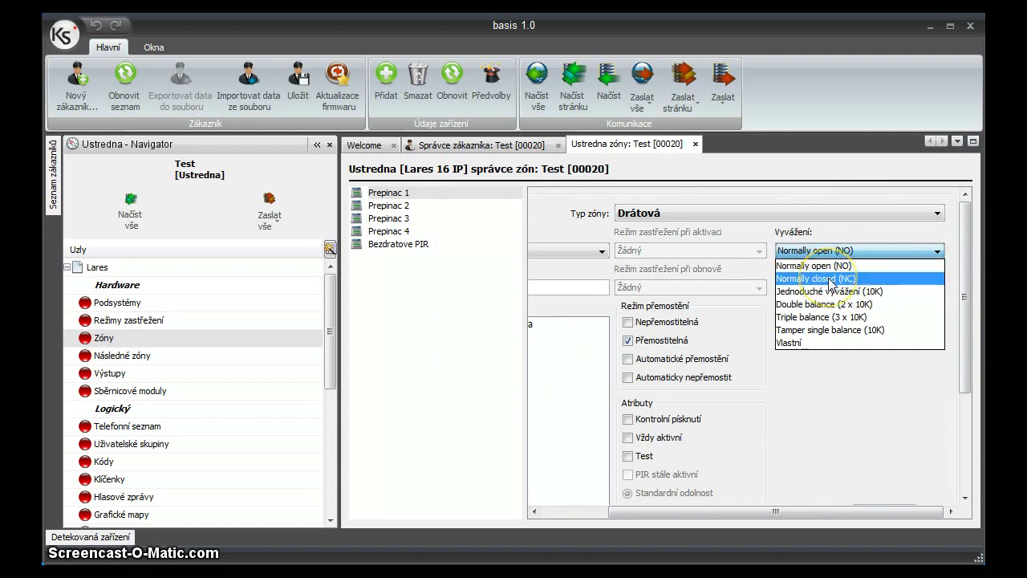
{"action": "left_click", "coordinate": [829, 292]}
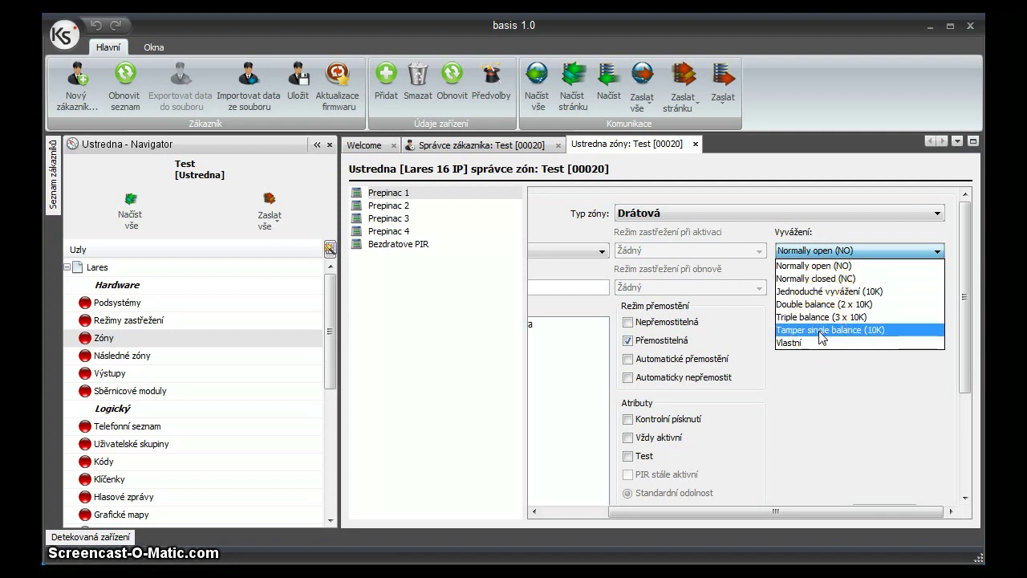
{"action": "left_click_drag", "start_coordinate": [822, 337], "coordinate": [820, 346]}
Step: Assign Tamper to the second state and Maskování to the third state of the custom decision levels
{"action": "left_click", "coordinate": [911, 322]}
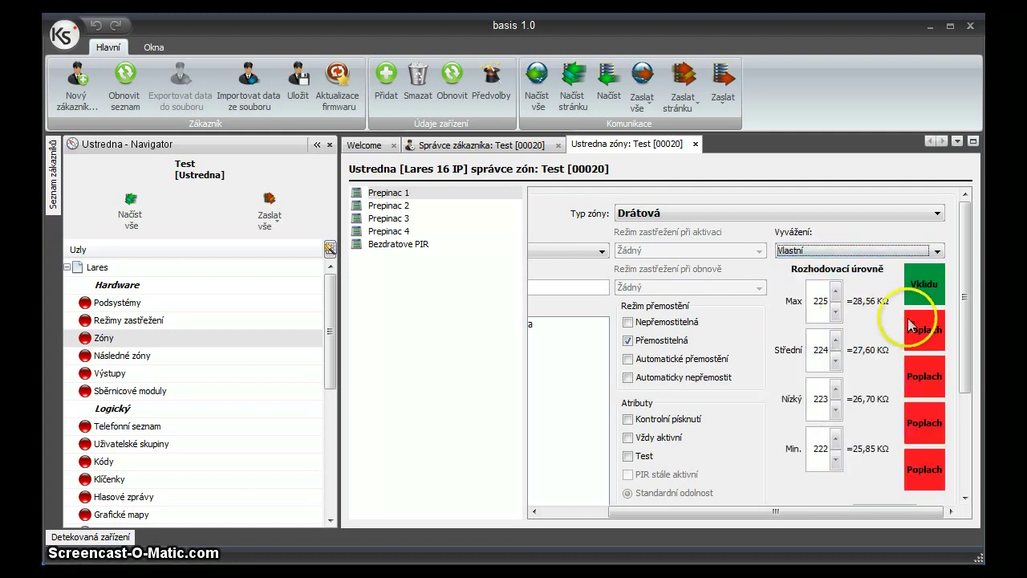
{"action": "left_click", "coordinate": [927, 334]}
{"action": "left_click", "coordinate": [927, 336]}
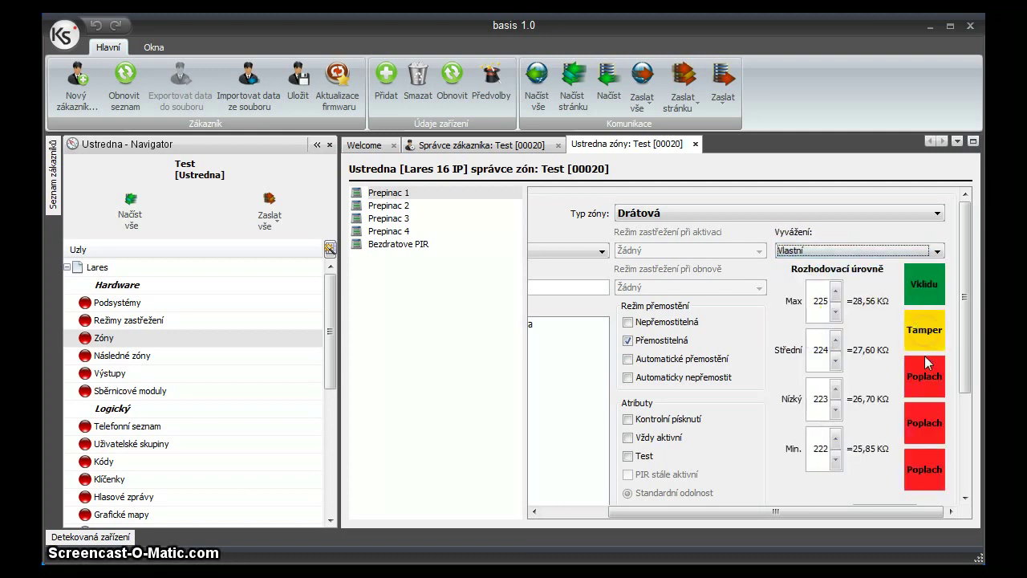
{"action": "left_click", "coordinate": [926, 382]}
{"action": "left_click", "coordinate": [927, 384]}
{"action": "left_click", "coordinate": [925, 379]}
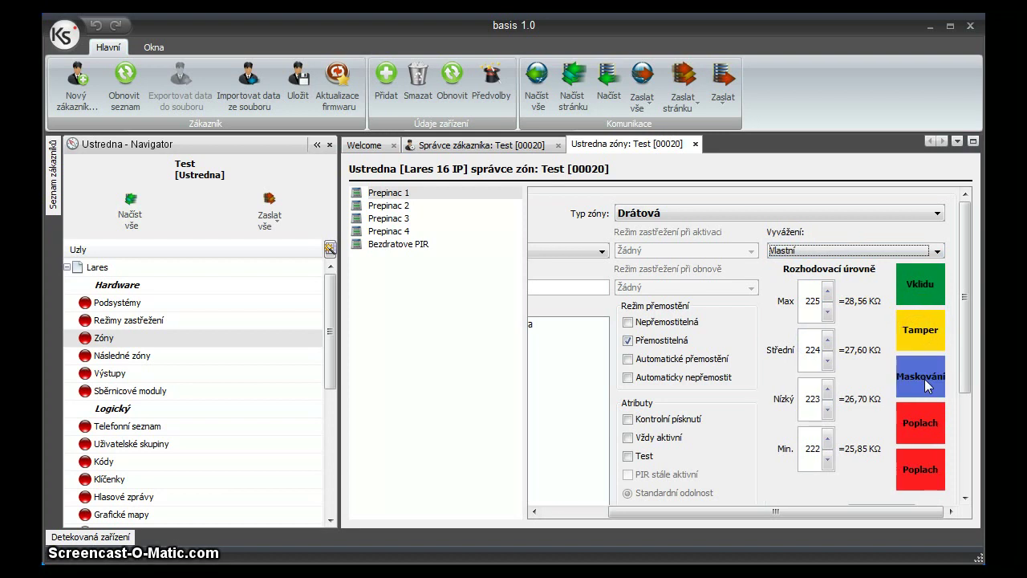
{"action": "left_click", "coordinate": [921, 422]}
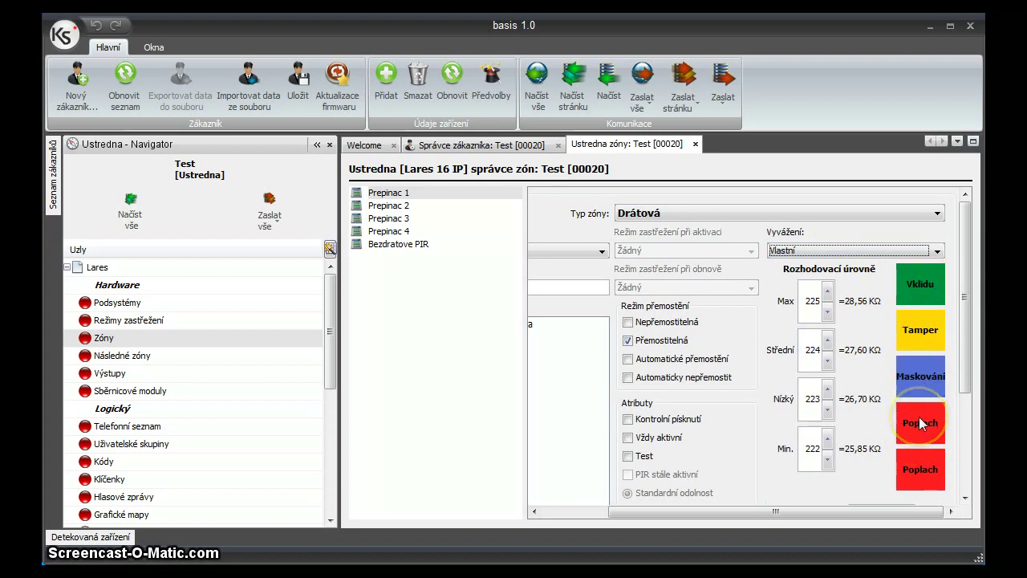
Step: Lower the Střední decision level of the custom balancing to 211
{"action": "left_click", "coordinate": [827, 363]}
{"action": "left_click", "coordinate": [828, 362]}
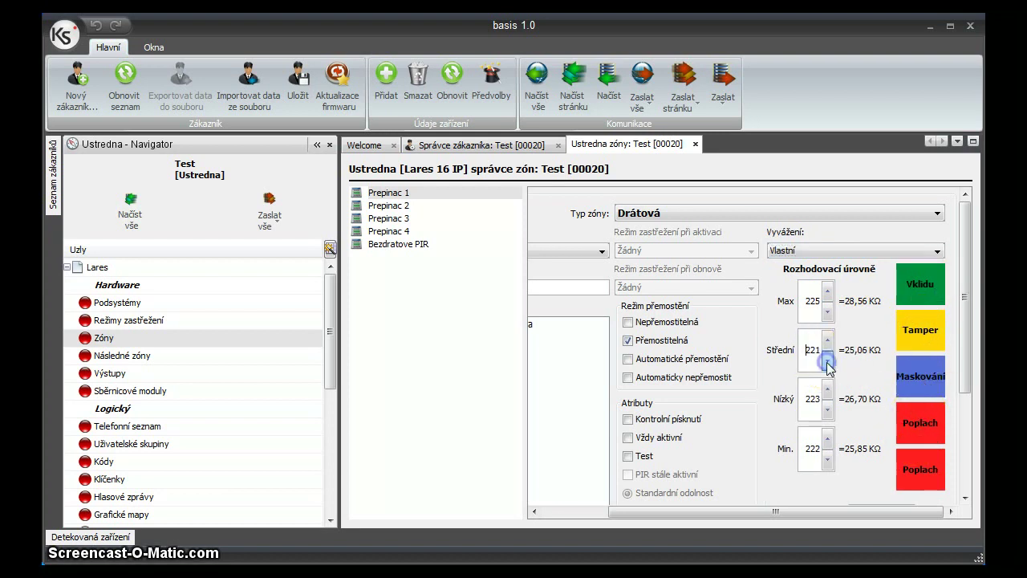
{"action": "left_click", "coordinate": [827, 363]}
{"action": "left_click", "coordinate": [828, 363]}
{"action": "left_click", "coordinate": [828, 363]}
Step: Lower the Nízký decision level of the custom balancing to 215
{"action": "left_click", "coordinate": [828, 411]}
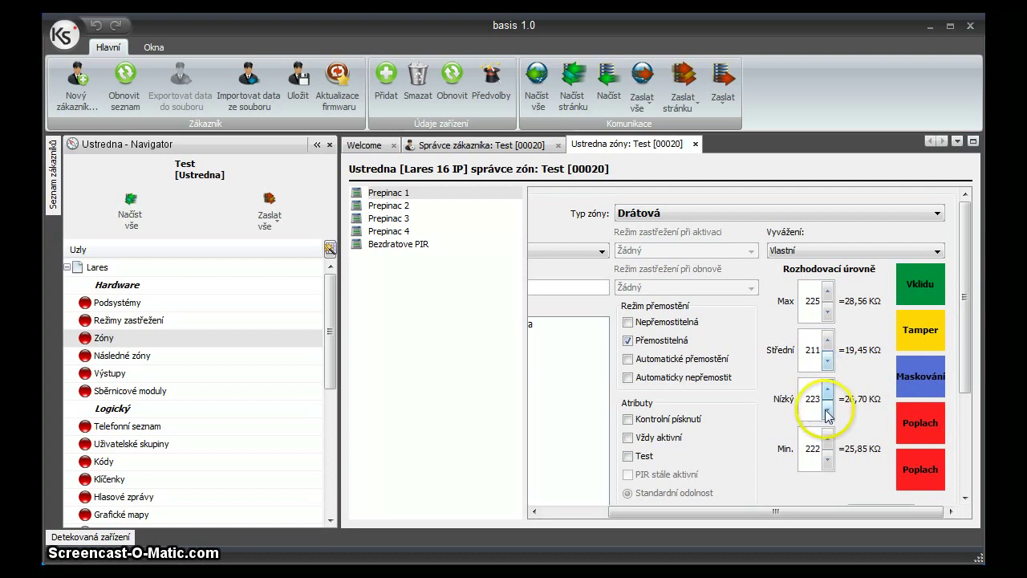
{"action": "left_click", "coordinate": [828, 411]}
{"action": "left_click", "coordinate": [828, 412]}
{"action": "left_click", "coordinate": [827, 412]}
{"action": "left_click", "coordinate": [827, 412]}
{"action": "left_click", "coordinate": [828, 411]}
{"action": "left_click", "coordinate": [828, 412]}
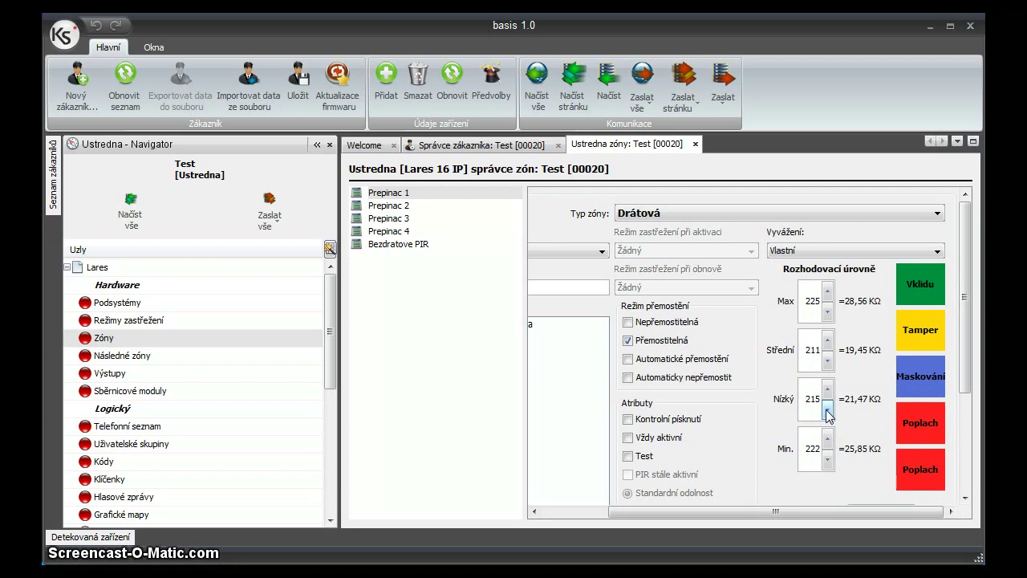
Step: Show the Double balance (2 x 10K) wiring diagram and set the zone's balancing back to Normally open (NO)
{"action": "left_click", "coordinate": [875, 250]}
{"action": "left_click", "coordinate": [848, 305]}
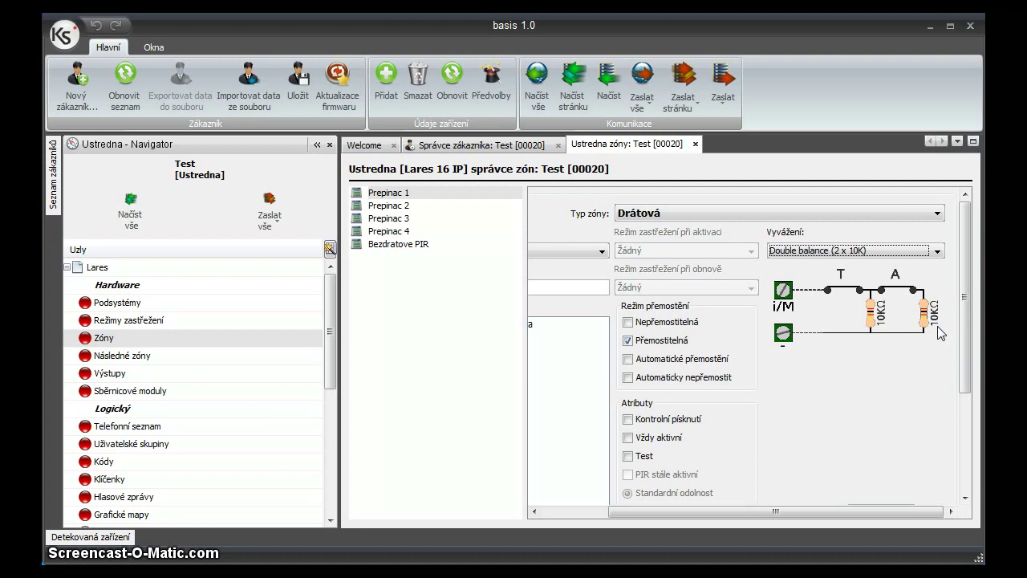
{"action": "left_click", "coordinate": [936, 250]}
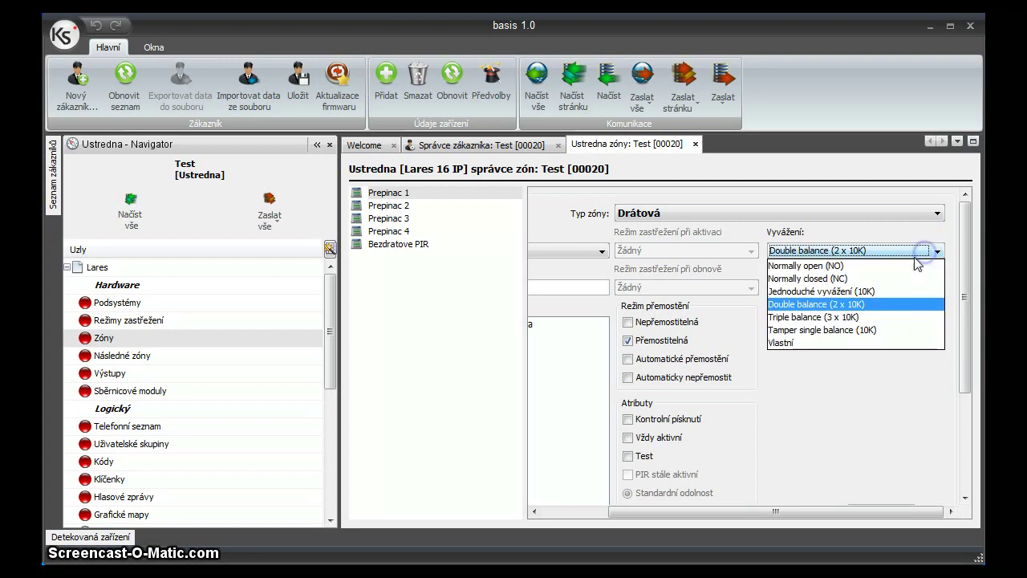
{"action": "left_click", "coordinate": [887, 267]}
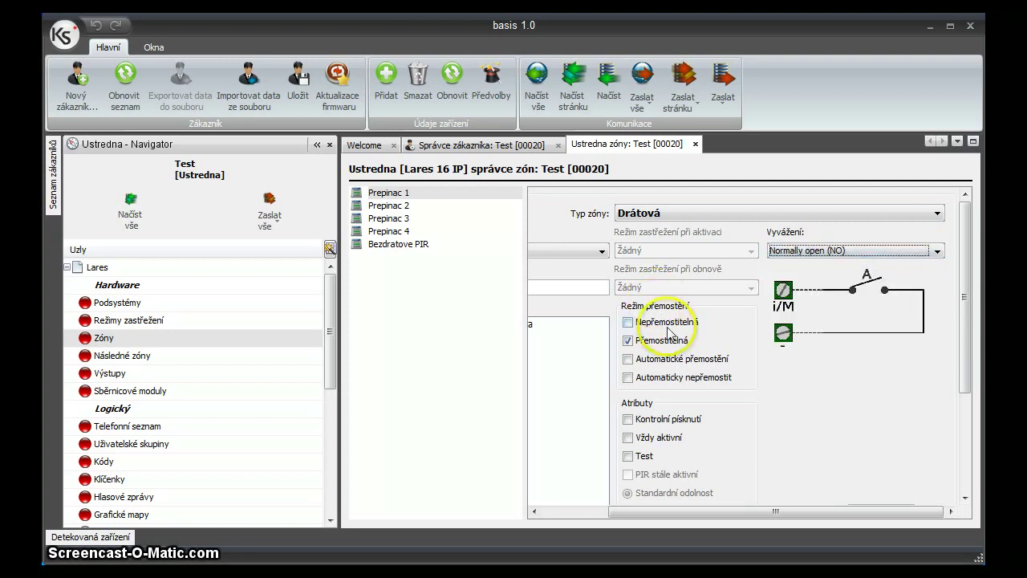
Step: Try the Nepřemostitelná bypass mode for the zone and return it to Přemostitelná
{"action": "left_click_drag", "start_coordinate": [793, 511], "coordinate": [677, 493]}
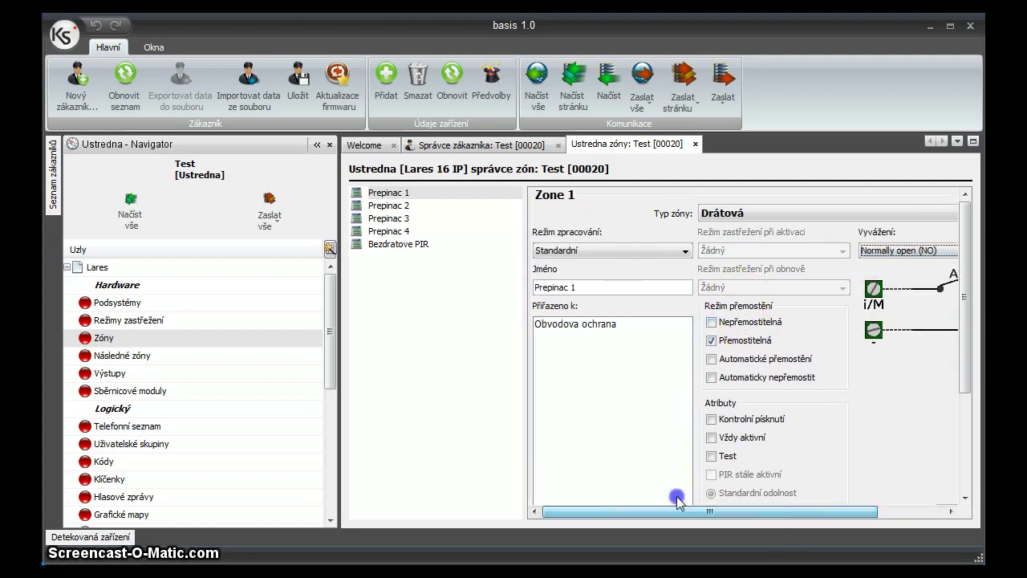
{"action": "left_click", "coordinate": [711, 322]}
{"action": "left_click", "coordinate": [712, 340]}
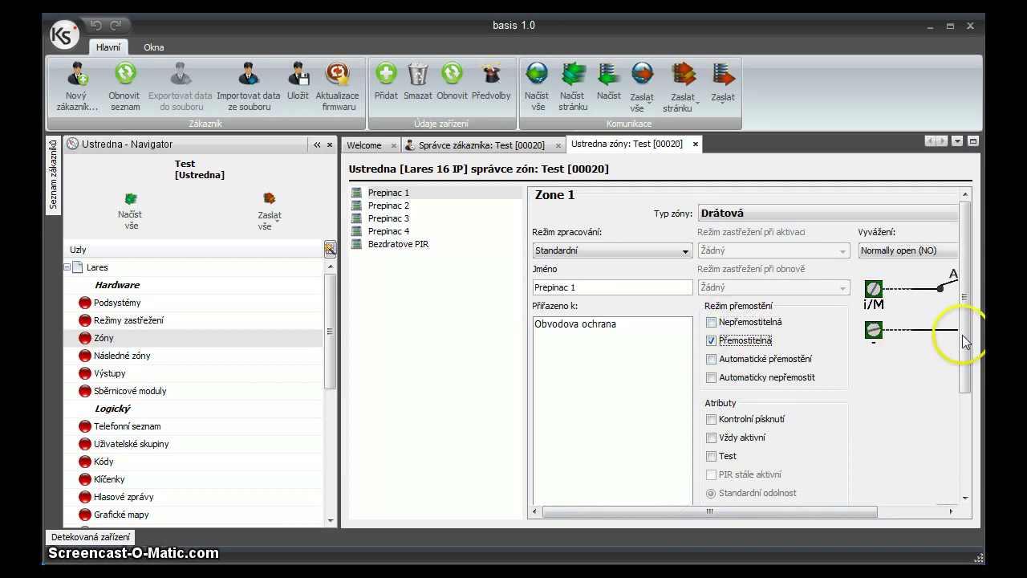
Step: Examine the zone's bypass modes and the attributes Kontrolní písknutí, Vždy aktivní and Test
{"action": "left_click_drag", "start_coordinate": [963, 340], "coordinate": [966, 398]}
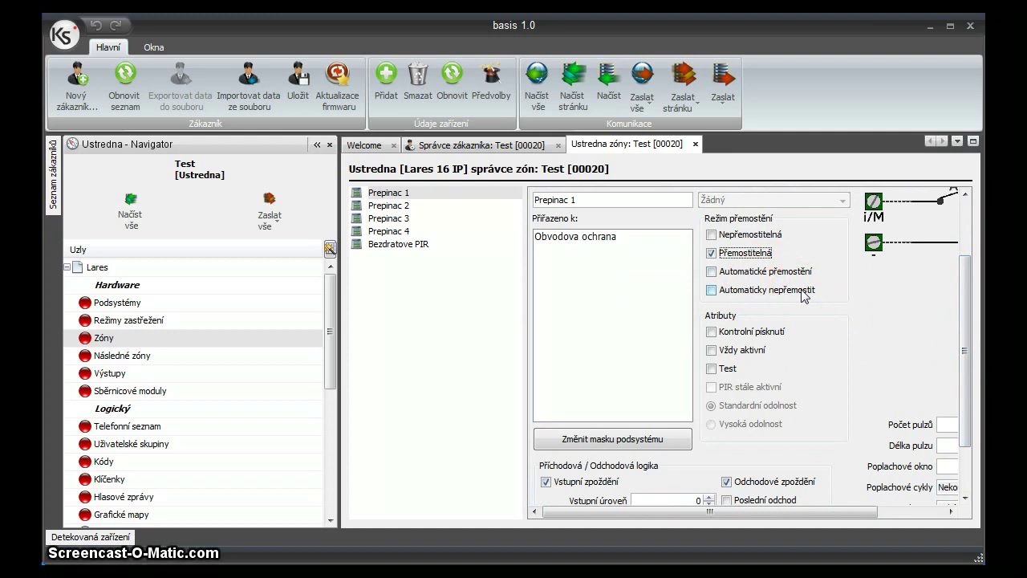
{"action": "left_click", "coordinate": [739, 334]}
{"action": "left_click", "coordinate": [733, 357]}
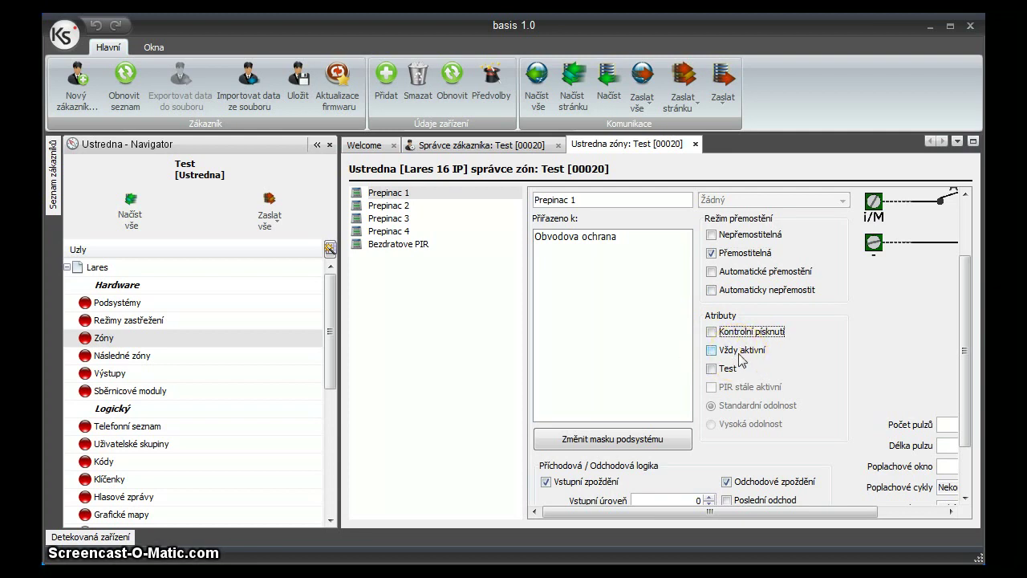
{"action": "left_click", "coordinate": [731, 371]}
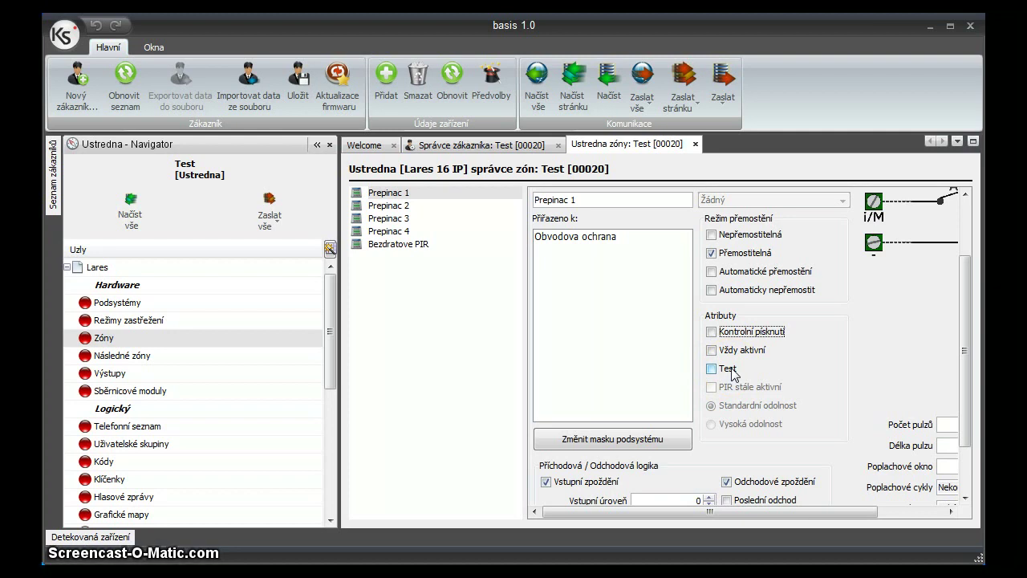
Step: In the entry/exit logic, try enabling Poslední odchod and disable it again
{"action": "left_click_drag", "start_coordinate": [965, 360], "coordinate": [967, 430]}
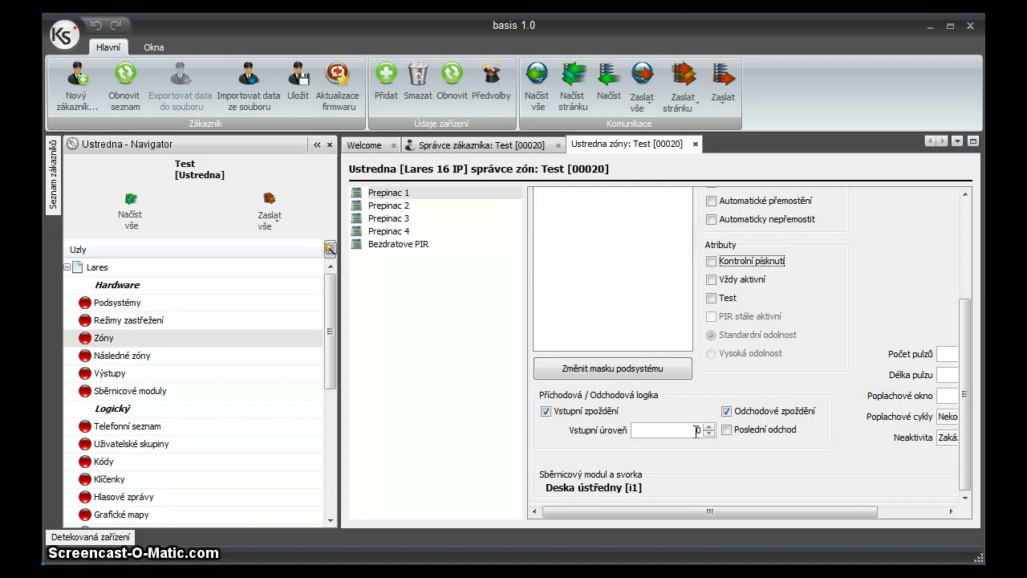
{"action": "left_click", "coordinate": [727, 431]}
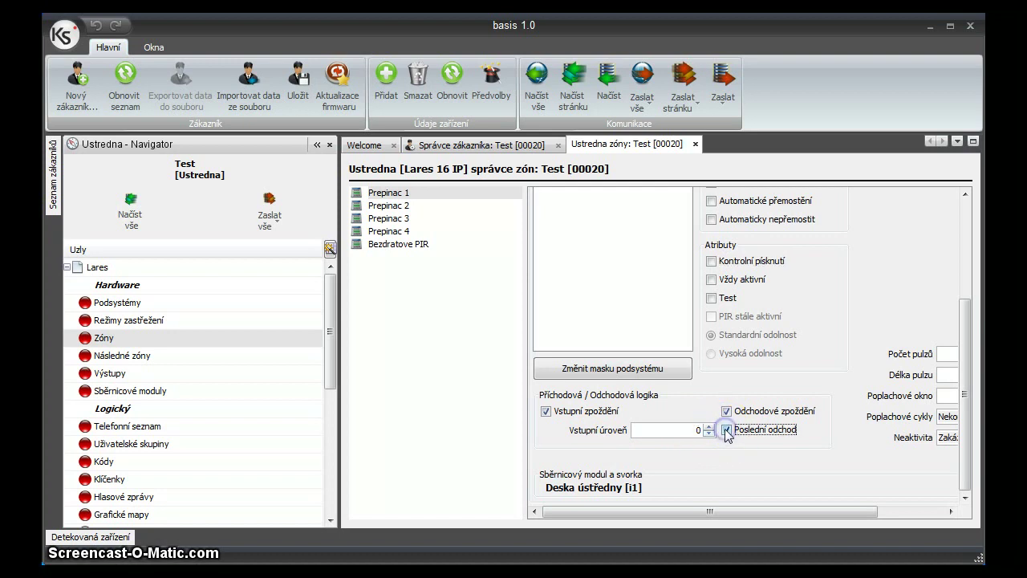
{"action": "left_click", "coordinate": [727, 431]}
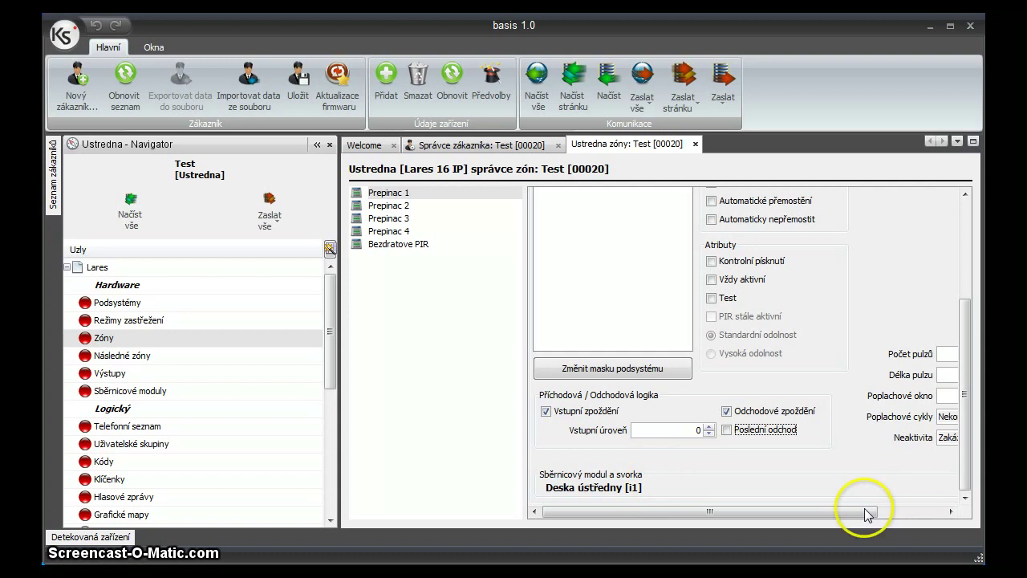
Step: Try raising the zone's pulse count (Počet pulzů) and set it back to 1
{"action": "left_click_drag", "start_coordinate": [819, 512], "coordinate": [972, 516]}
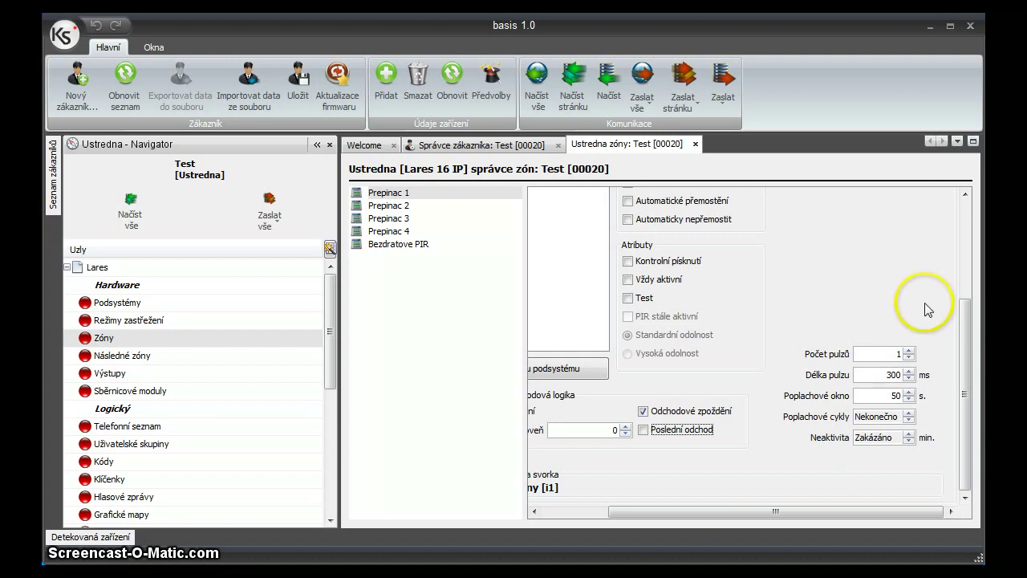
{"action": "left_click", "coordinate": [909, 351]}
{"action": "left_click", "coordinate": [910, 351]}
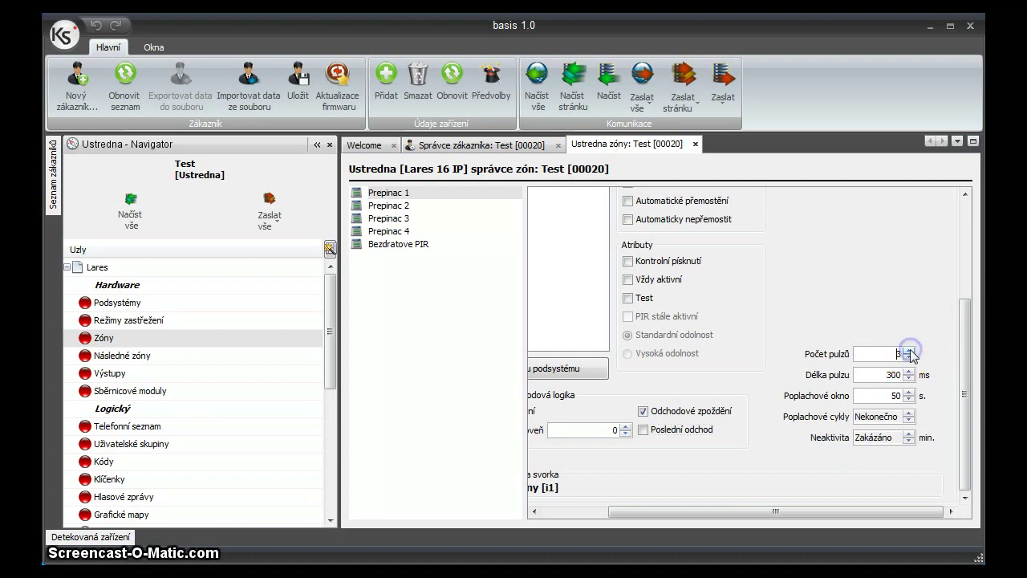
{"action": "left_click", "coordinate": [909, 351]}
{"action": "left_click", "coordinate": [910, 360]}
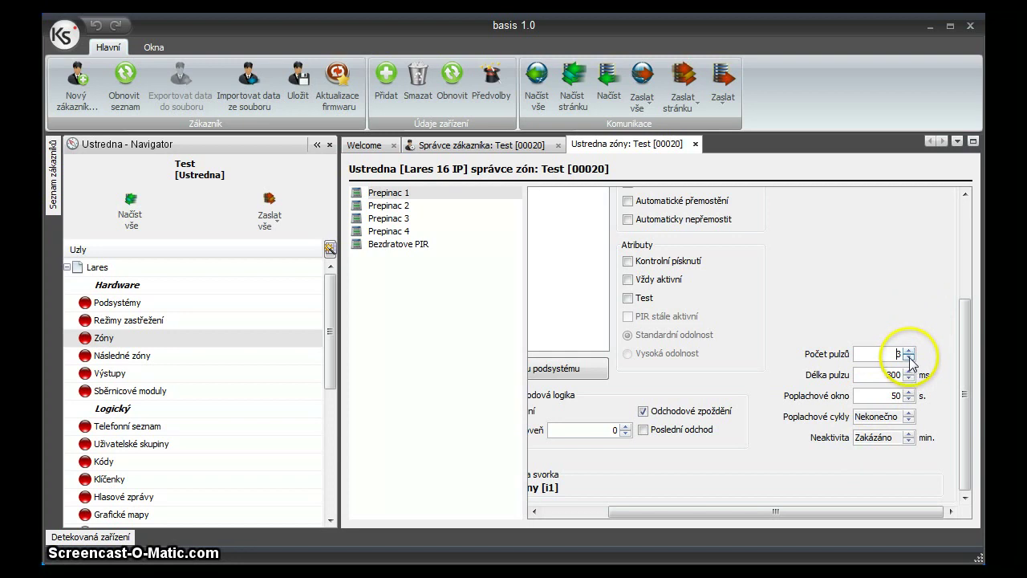
{"action": "left_click", "coordinate": [909, 360]}
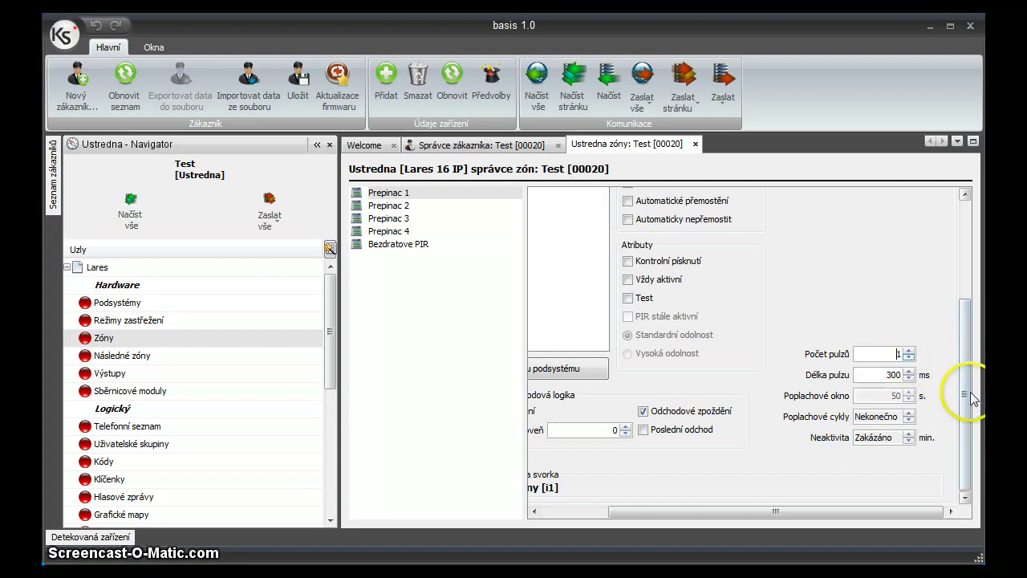
Step: Examine the zone types available under Typ zóny for Prepinac 1, keeping Drátová
{"action": "left_click_drag", "start_coordinate": [966, 394], "coordinate": [967, 265]}
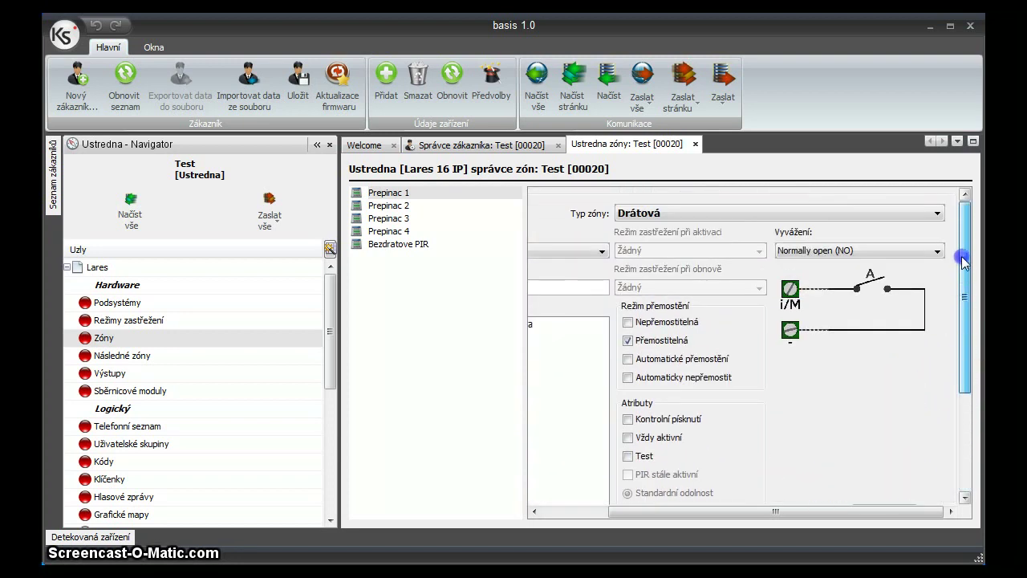
{"action": "left_click", "coordinate": [757, 214]}
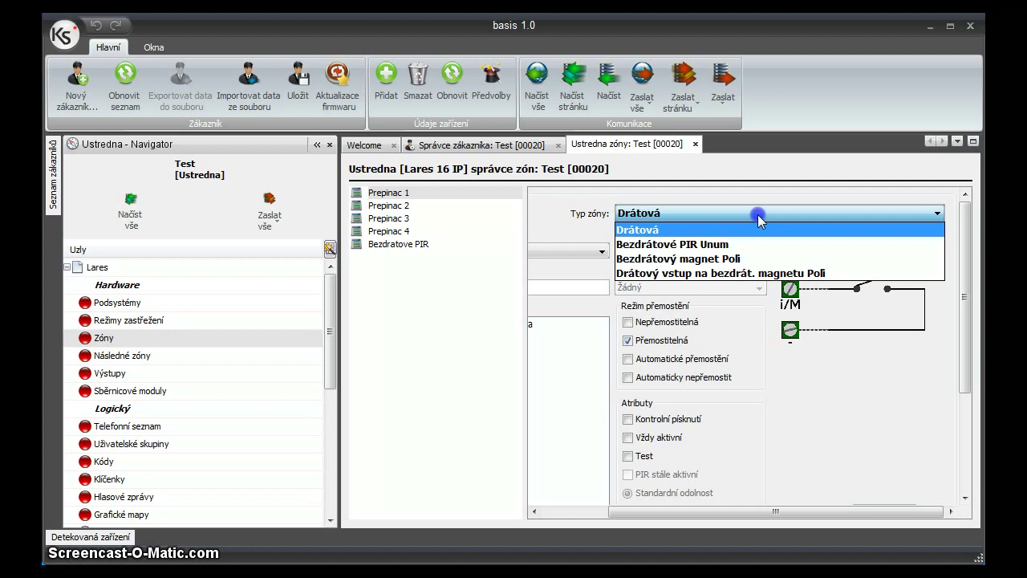
{"action": "left_click", "coordinate": [757, 215]}
Step: Examine the configuration of the Bezdratove PIR zone, including its bypass modes, attributes and entry/exit logic
{"action": "left_click", "coordinate": [401, 245]}
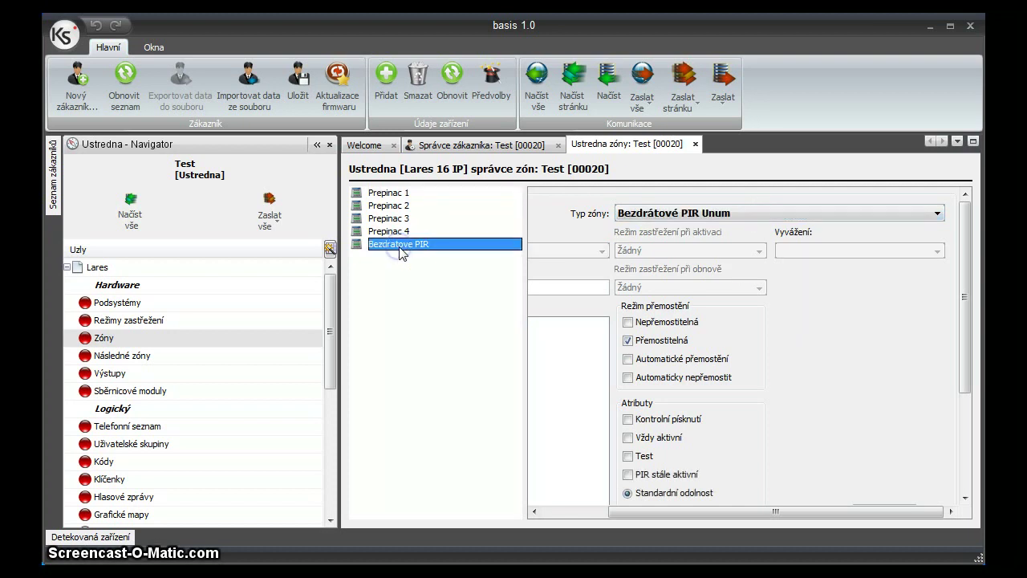
{"action": "left_click", "coordinate": [759, 512]}
{"action": "left_click_drag", "start_coordinate": [760, 512], "coordinate": [616, 503]}
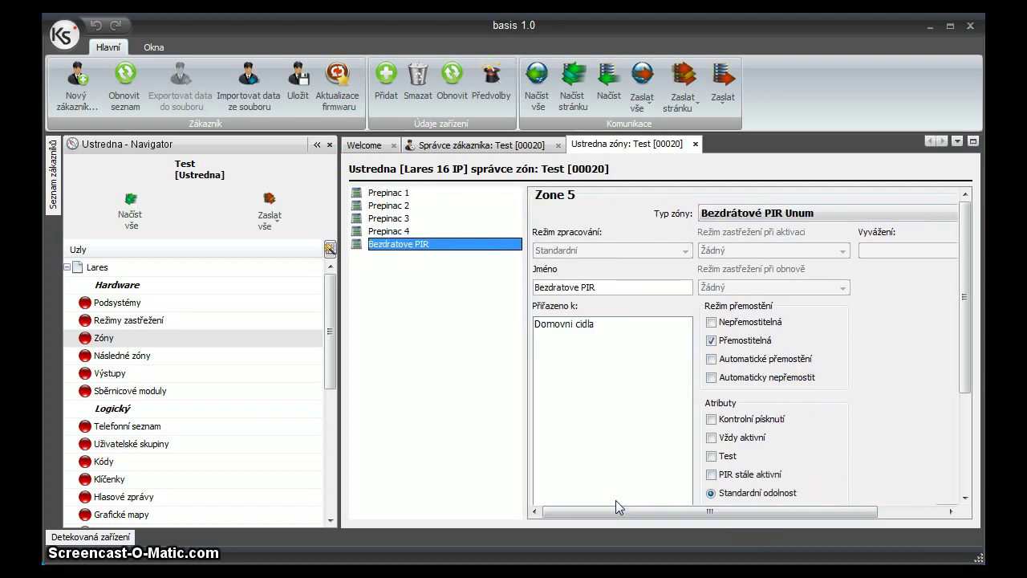
{"action": "left_click", "coordinate": [616, 500]}
{"action": "left_click_drag", "start_coordinate": [714, 512], "coordinate": [798, 507]}
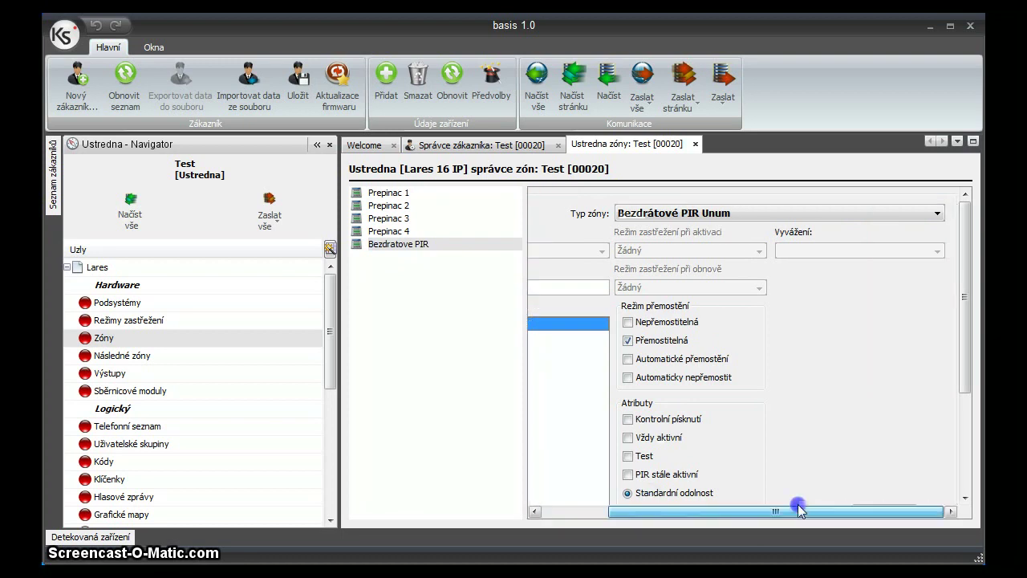
{"action": "left_click_drag", "start_coordinate": [963, 320], "coordinate": [963, 430]}
{"action": "left_click_drag", "start_coordinate": [889, 514], "coordinate": [732, 516]}
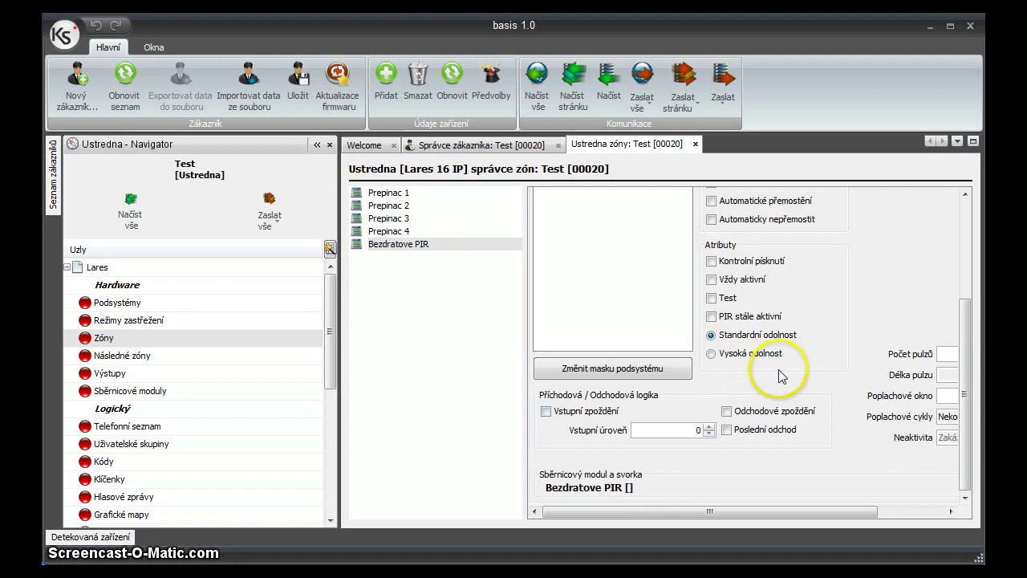
Step: Try enabling the PIR stále aktivní attribute of the Bezdratove PIR zone and disable it again
{"action": "left_click", "coordinate": [764, 322]}
{"action": "left_click", "coordinate": [765, 322]}
Step: Close the zone manager and add a group in Následné zóny with Prepinac 3, Prepinac 4 and Bezdratove PIR as its three zones
{"action": "left_click", "coordinate": [694, 144]}
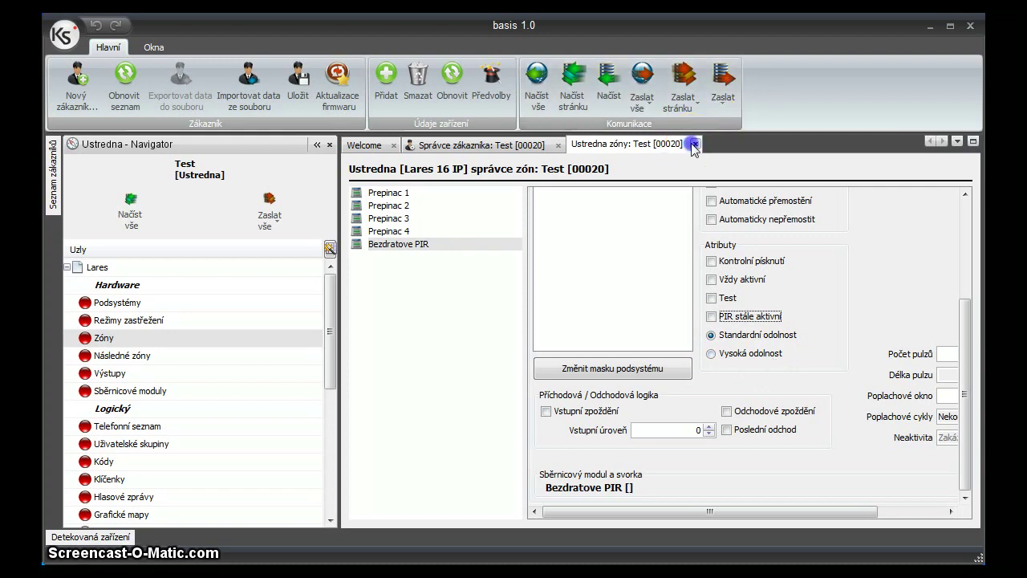
{"action": "left_click", "coordinate": [138, 357]}
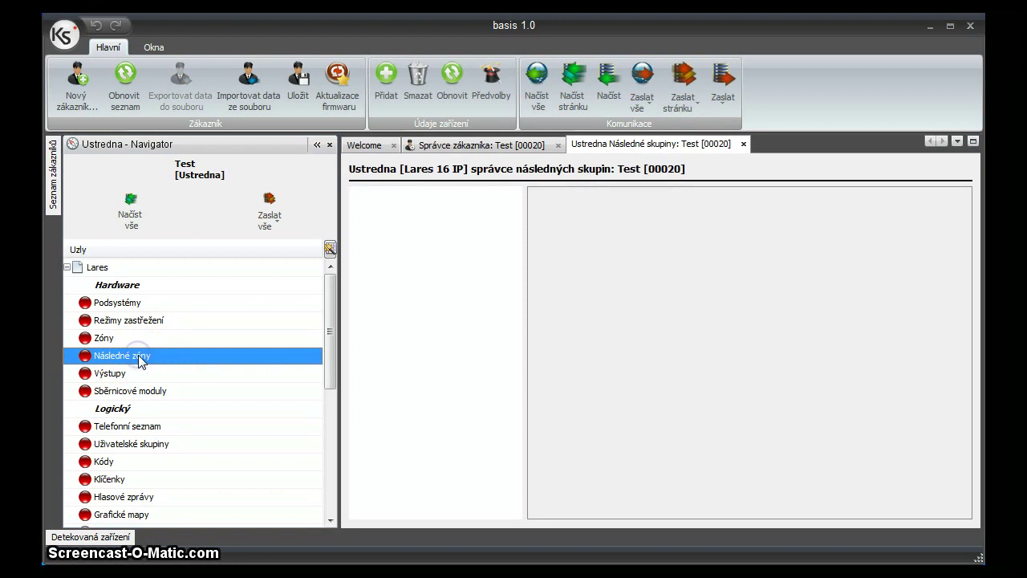
{"action": "left_click", "coordinate": [387, 75]}
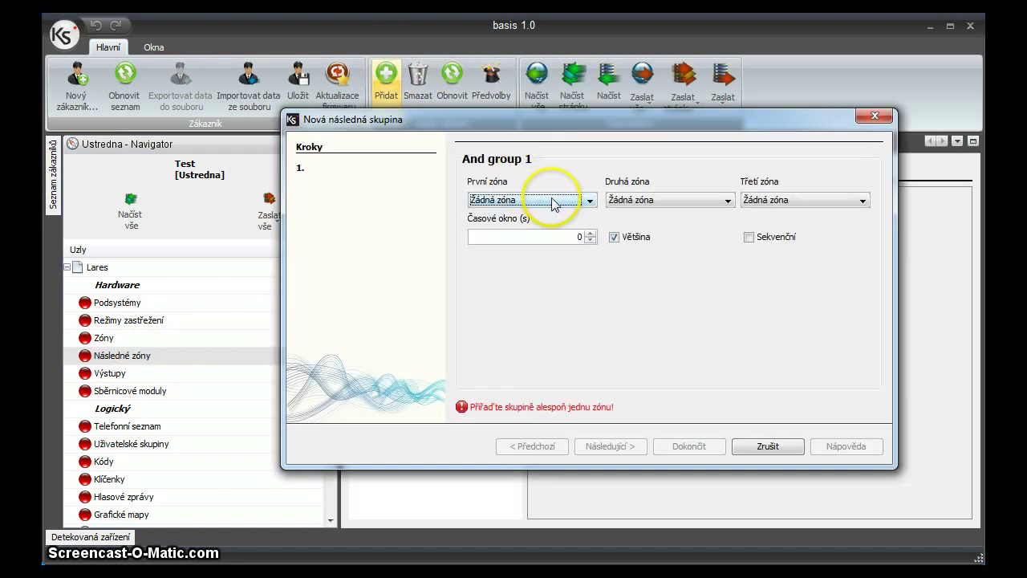
{"action": "left_click", "coordinate": [552, 201]}
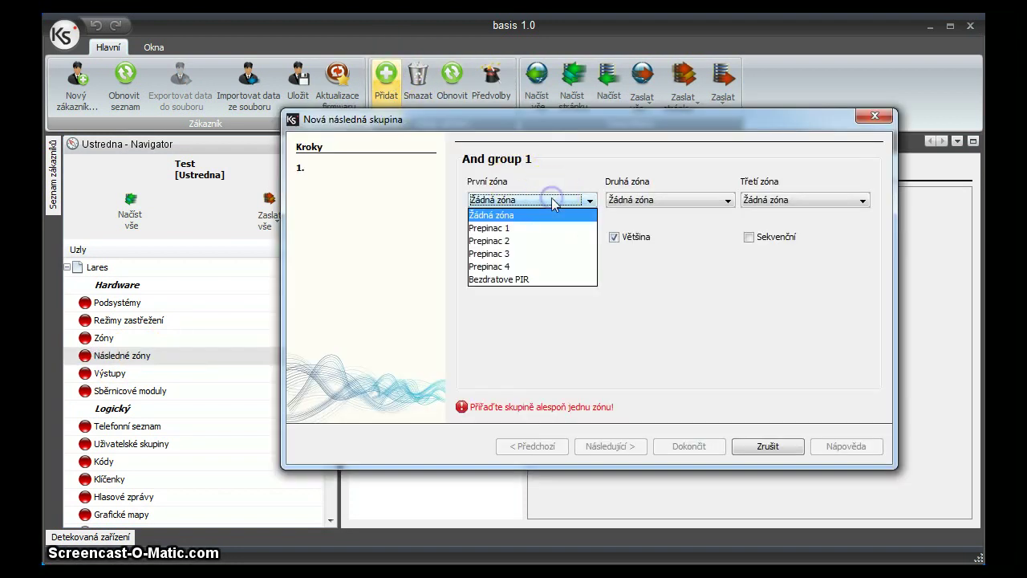
{"action": "left_click", "coordinate": [530, 252]}
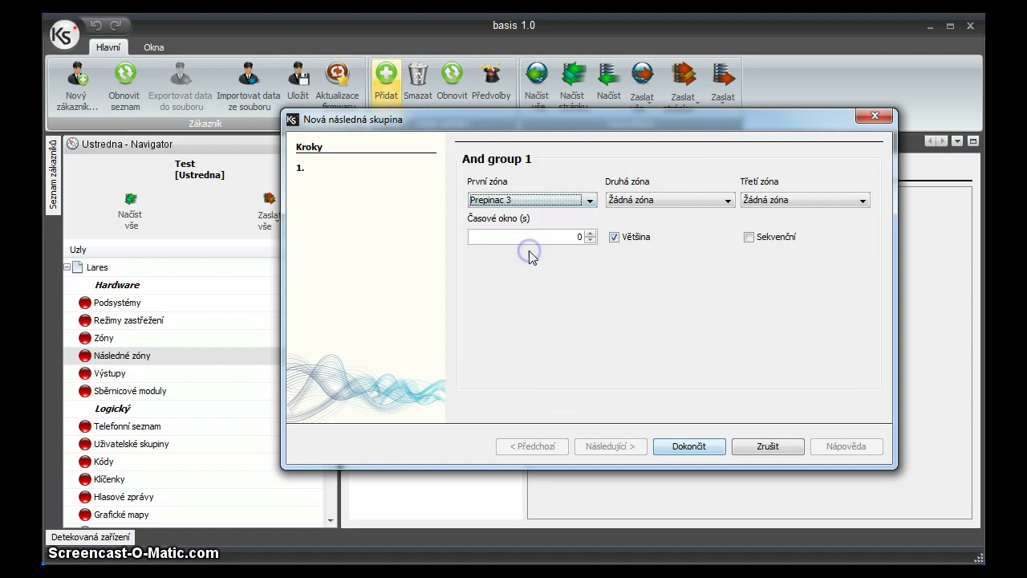
{"action": "left_click", "coordinate": [656, 202]}
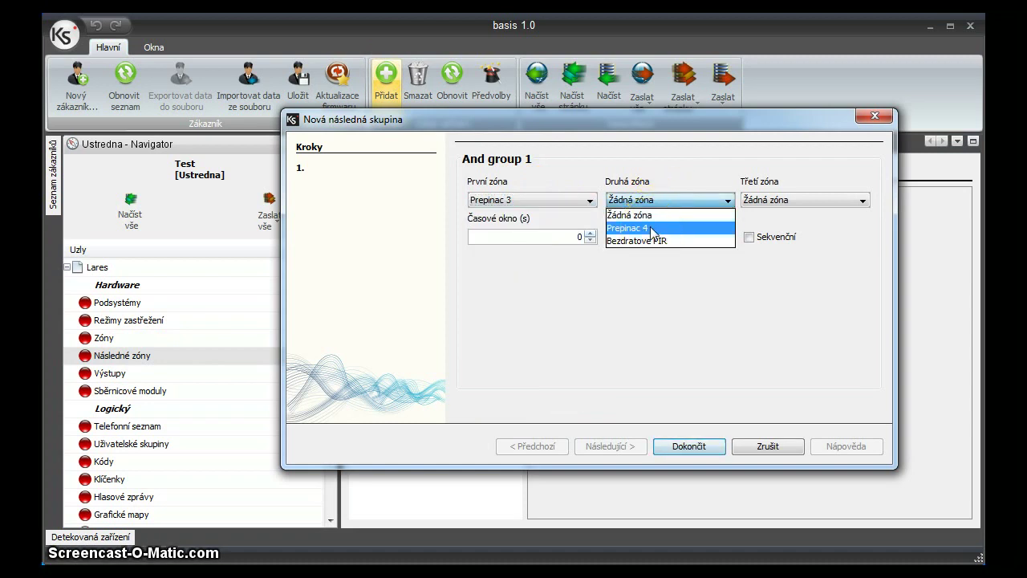
{"action": "left_click", "coordinate": [652, 228]}
{"action": "left_click", "coordinate": [787, 201]}
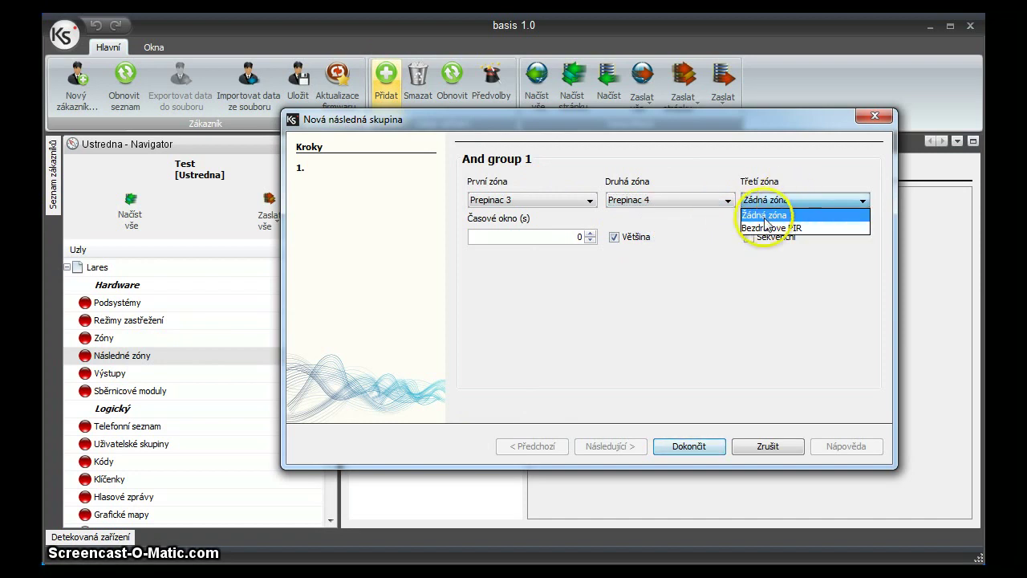
{"action": "left_click", "coordinate": [766, 228]}
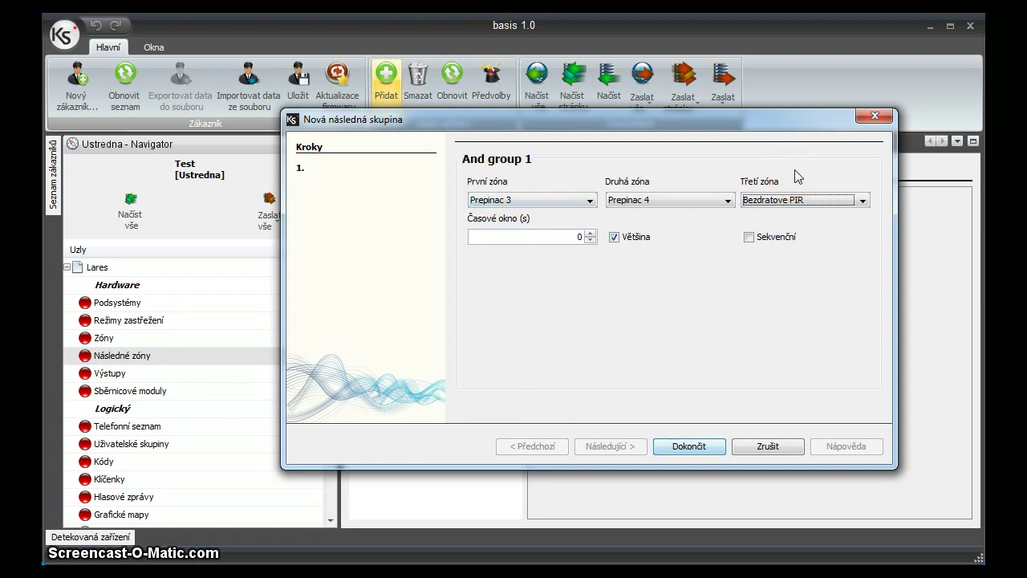
Step: Set the new group's time window (Časové okno) to 20 s
{"action": "left_click", "coordinate": [590, 234]}
{"action": "left_click", "coordinate": [589, 234]}
{"action": "left_click", "coordinate": [590, 234]}
{"action": "left_click", "coordinate": [590, 235]}
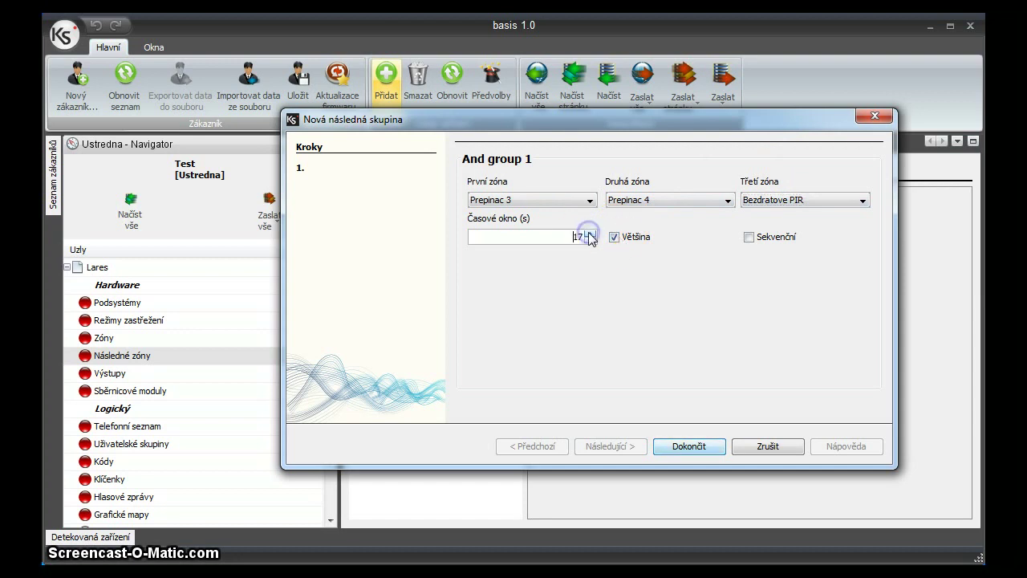
{"action": "left_click", "coordinate": [590, 234]}
{"action": "left_click", "coordinate": [590, 234]}
{"action": "left_click", "coordinate": [590, 234]}
{"action": "left_click", "coordinate": [590, 234]}
{"action": "left_click", "coordinate": [590, 234]}
{"action": "left_click", "coordinate": [590, 234]}
{"action": "left_click", "coordinate": [591, 240]}
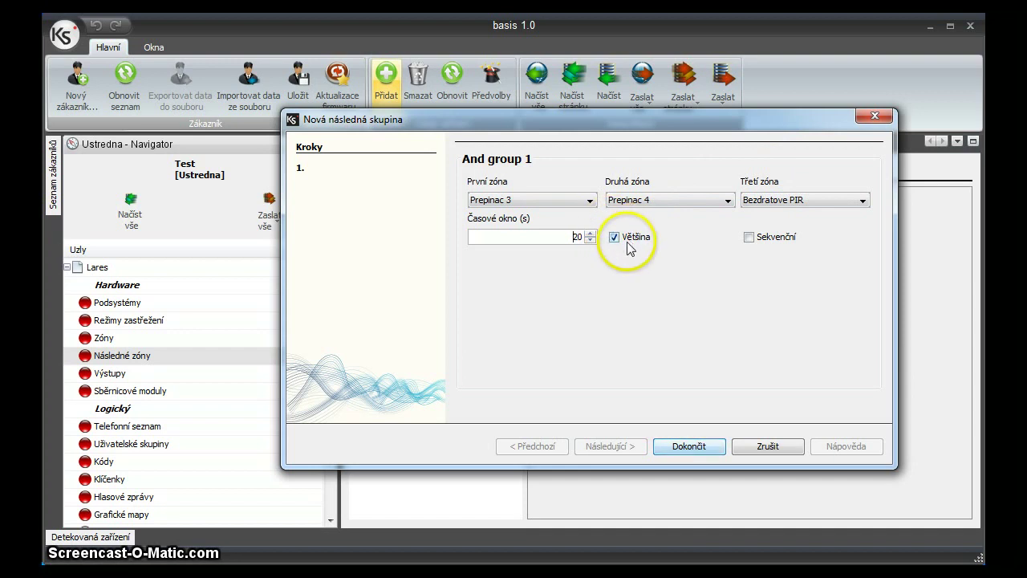
Step: Try the Sekvenční option, leave it disabled, and finish creating the group and display it
{"action": "left_click", "coordinate": [751, 238]}
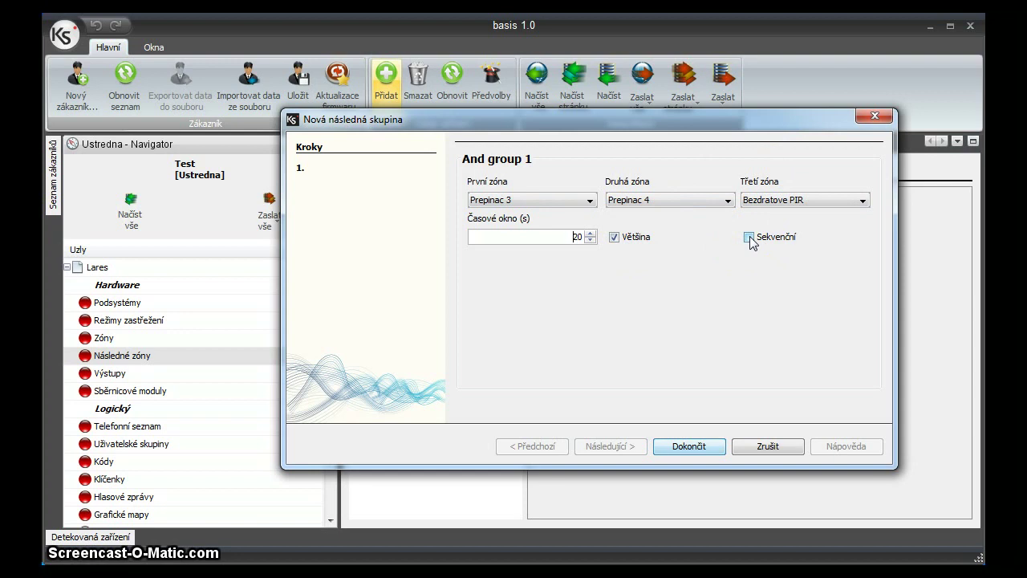
{"action": "left_click", "coordinate": [749, 238]}
{"action": "left_click", "coordinate": [751, 238]}
{"action": "left_click", "coordinate": [687, 444]}
{"action": "left_click", "coordinate": [392, 192]}
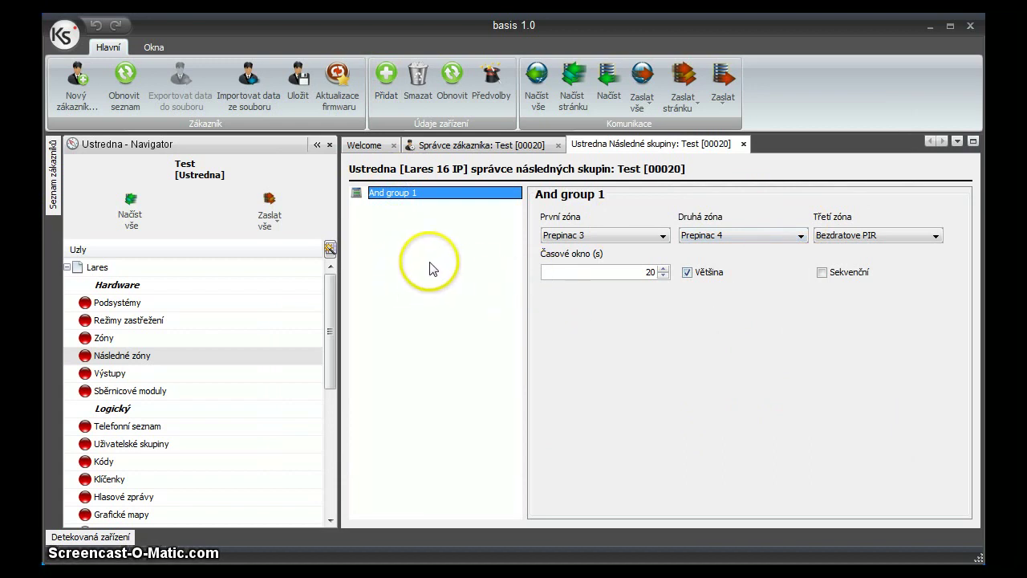
Step: Open the outputs (Výstupy) and examine the settings of Sirena, LED 1 and LED 3
{"action": "left_click", "coordinate": [126, 378]}
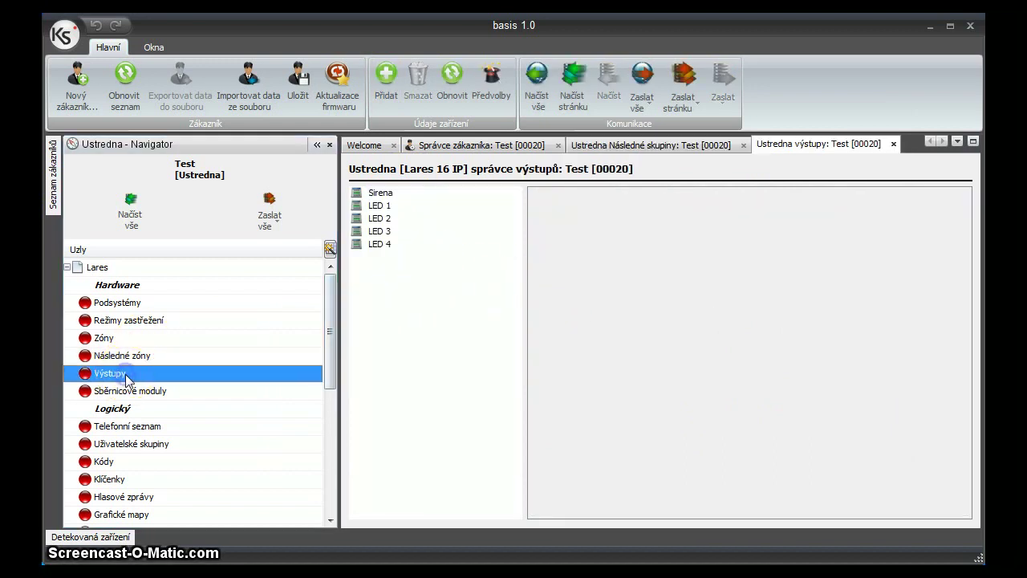
{"action": "left_click", "coordinate": [386, 195]}
{"action": "left_click", "coordinate": [393, 206]}
{"action": "left_click", "coordinate": [390, 231]}
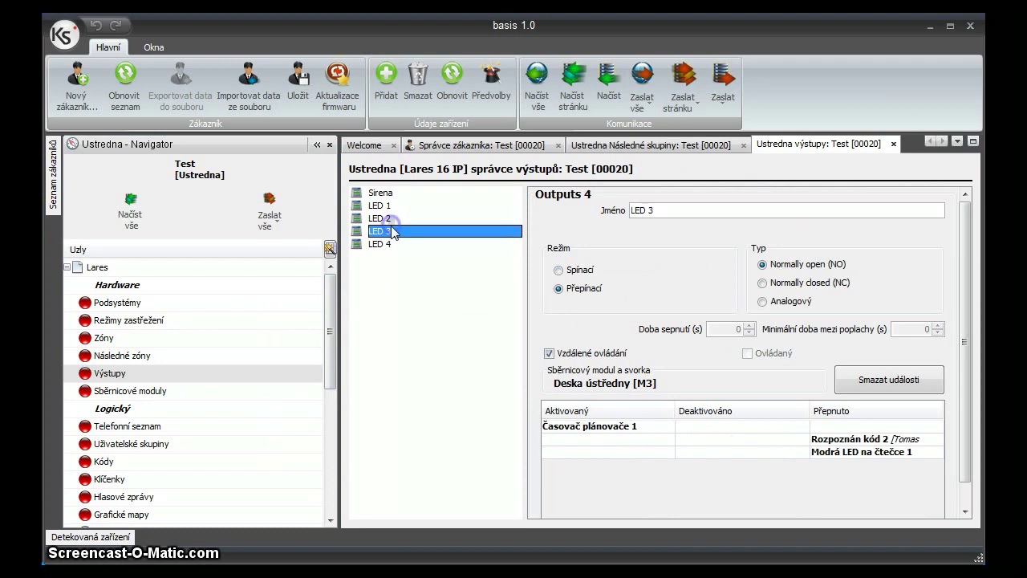
{"action": "left_click", "coordinate": [394, 206]}
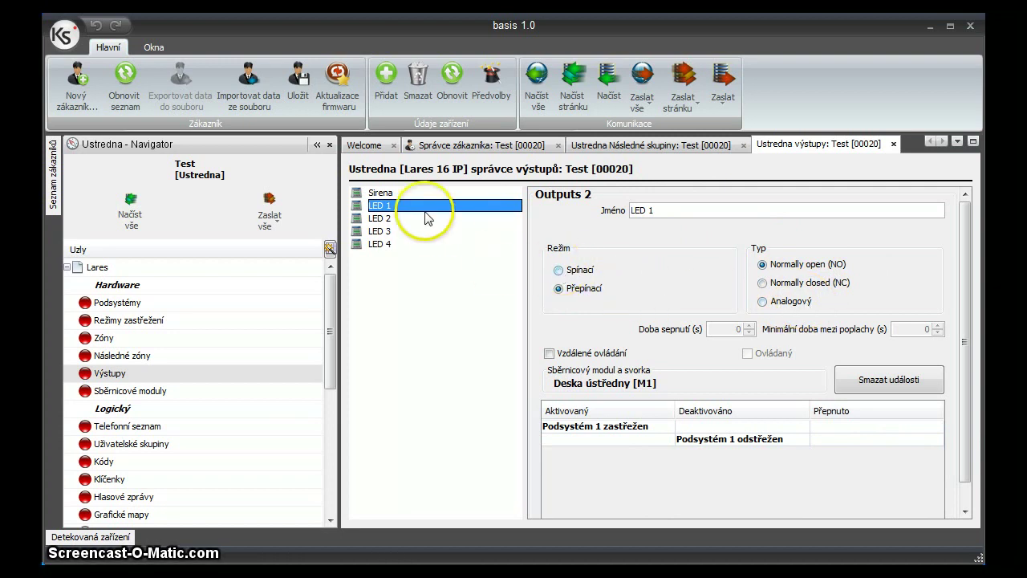
Step: Set the Sirena output's minimum time between alarms (Minimální doba mezi poplachy) to 50 s
{"action": "left_click", "coordinate": [380, 195]}
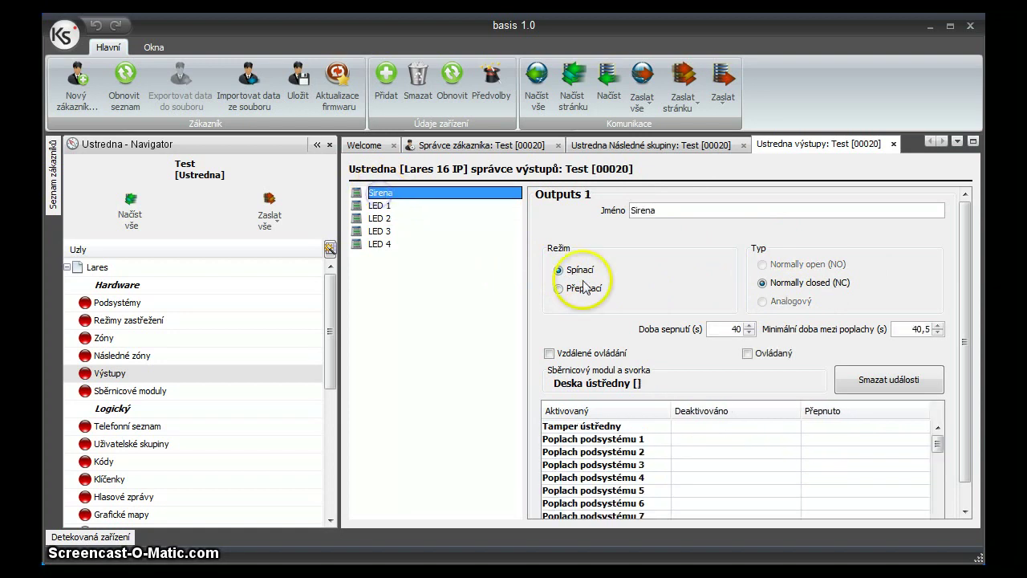
{"action": "double_click", "coordinate": [915, 329]}
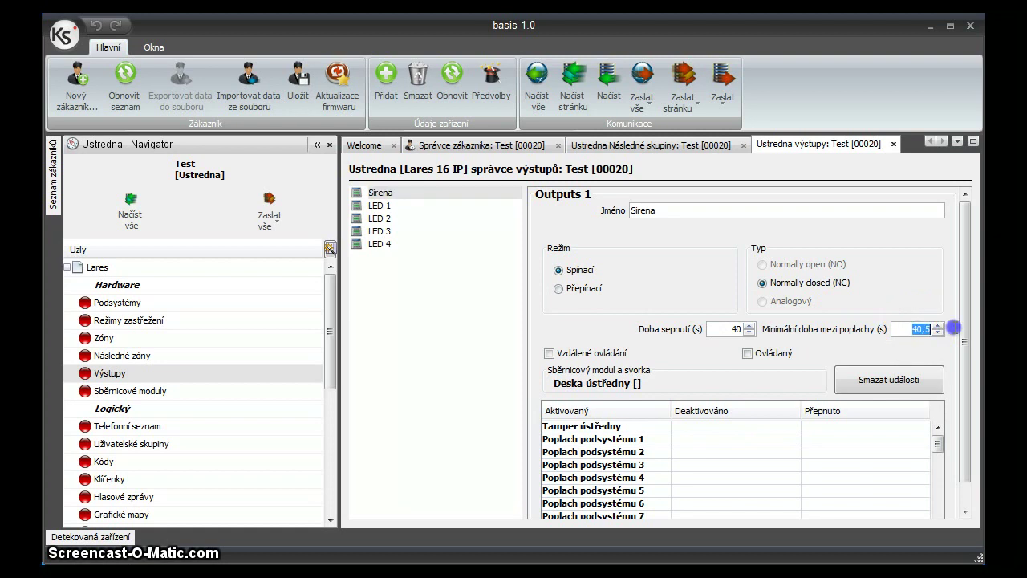
{"action": "type", "text": "50"}
{"action": "left_click", "coordinate": [912, 327]}
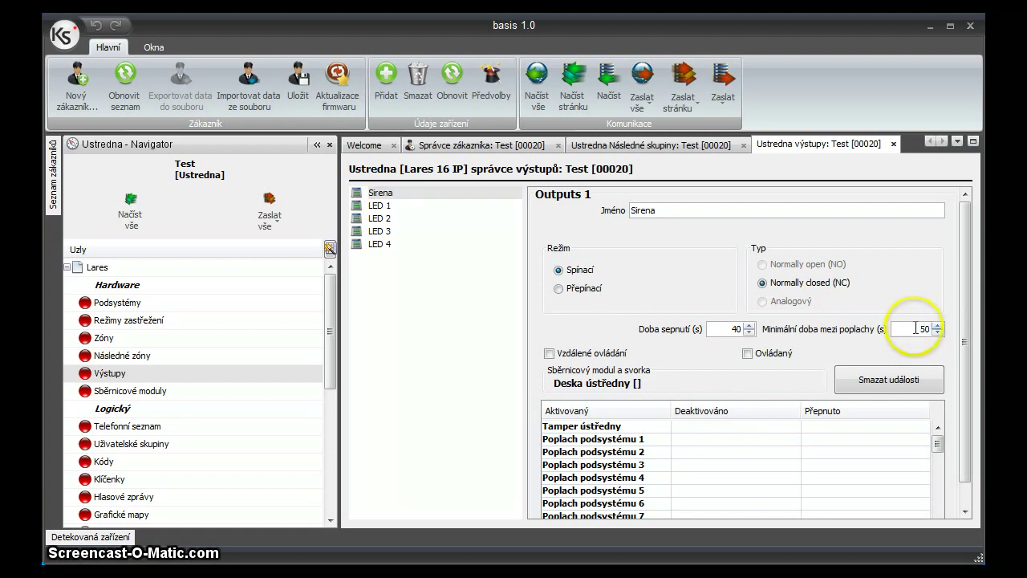
{"action": "left_click", "coordinate": [732, 329]}
{"action": "left_click", "coordinate": [927, 329]}
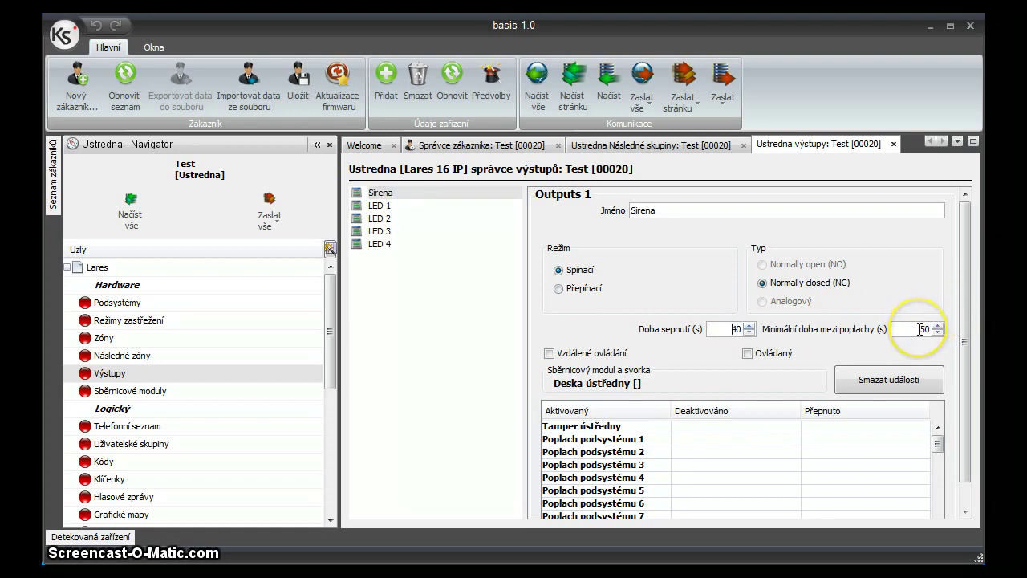
{"action": "left_click", "coordinate": [920, 329]}
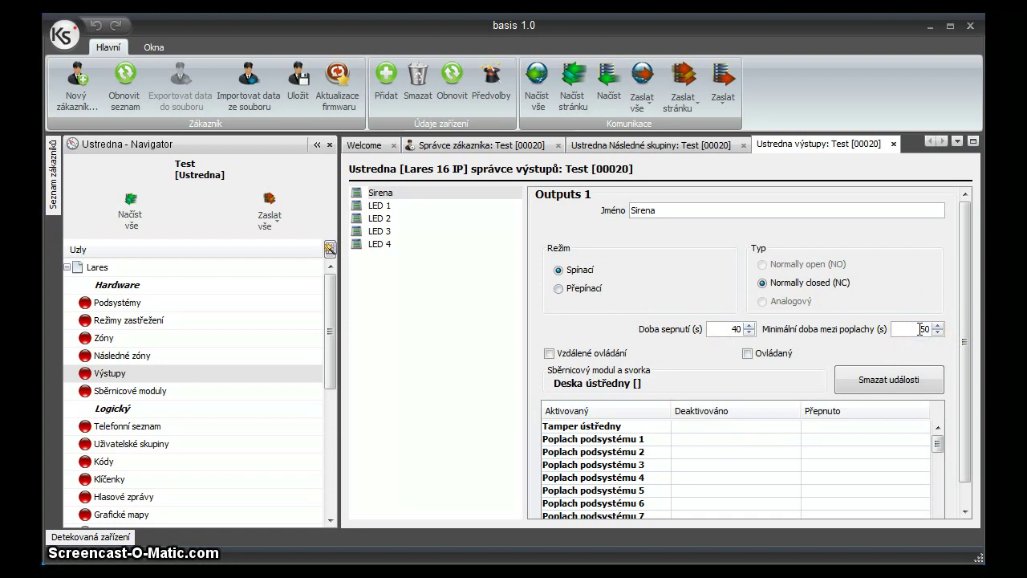
Step: Examine the LED 1 output's Vzdálené ovládání option and the events that activate and deactivate it
{"action": "left_click", "coordinate": [377, 205]}
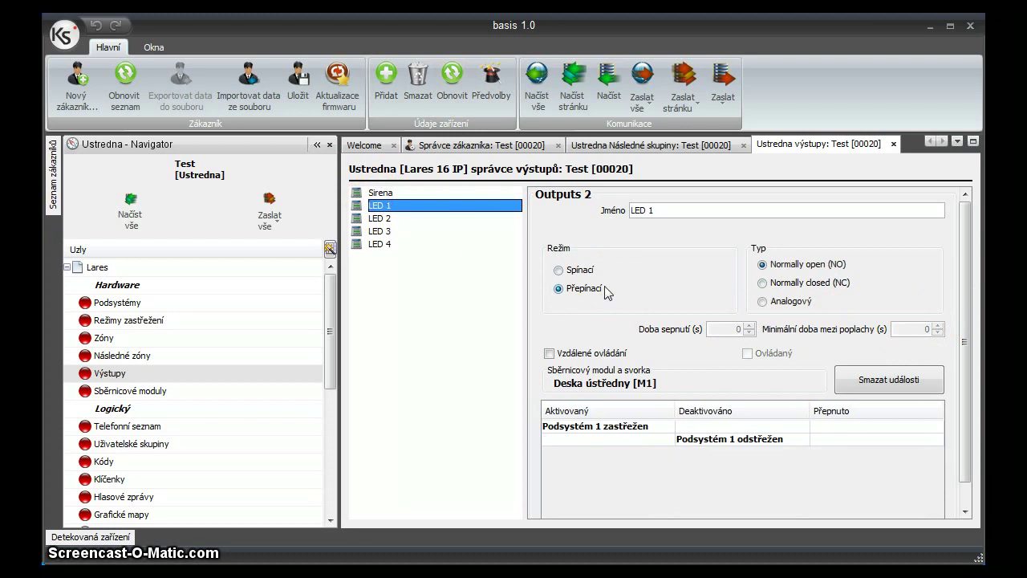
{"action": "left_click", "coordinate": [550, 354]}
{"action": "left_click", "coordinate": [615, 430]}
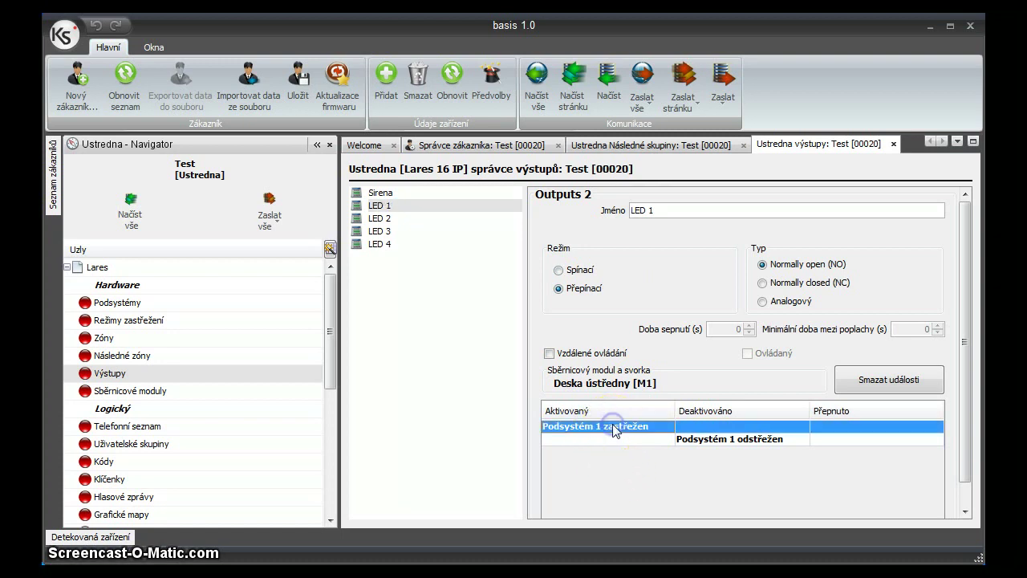
{"action": "left_click", "coordinate": [732, 440]}
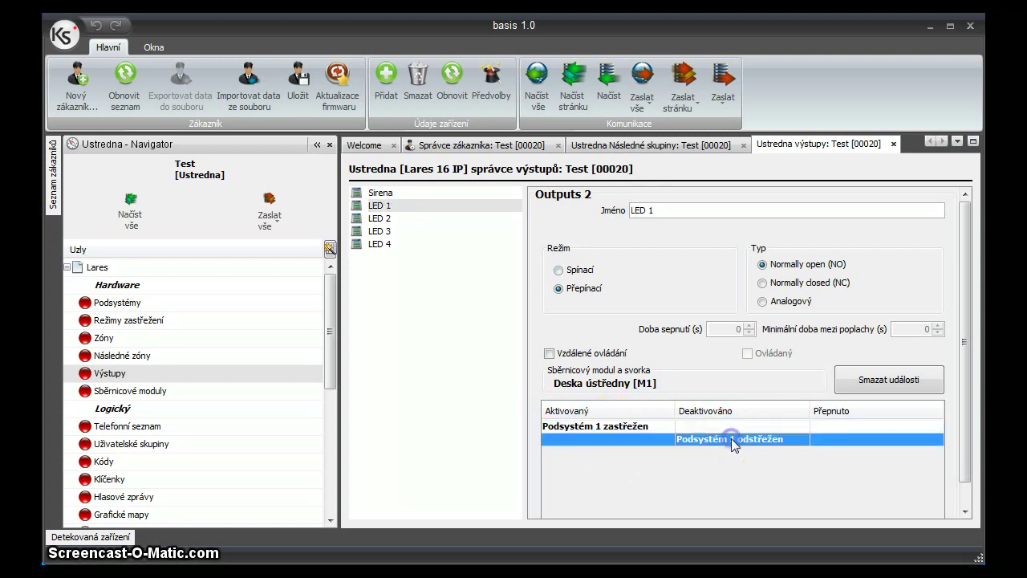
{"action": "left_click", "coordinate": [585, 428]}
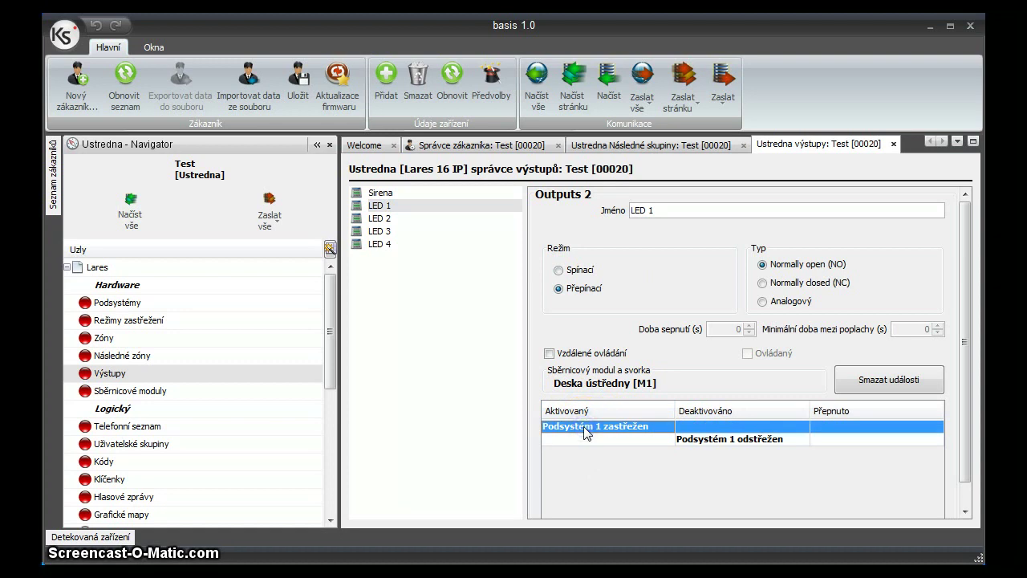
{"action": "left_click", "coordinate": [727, 439]}
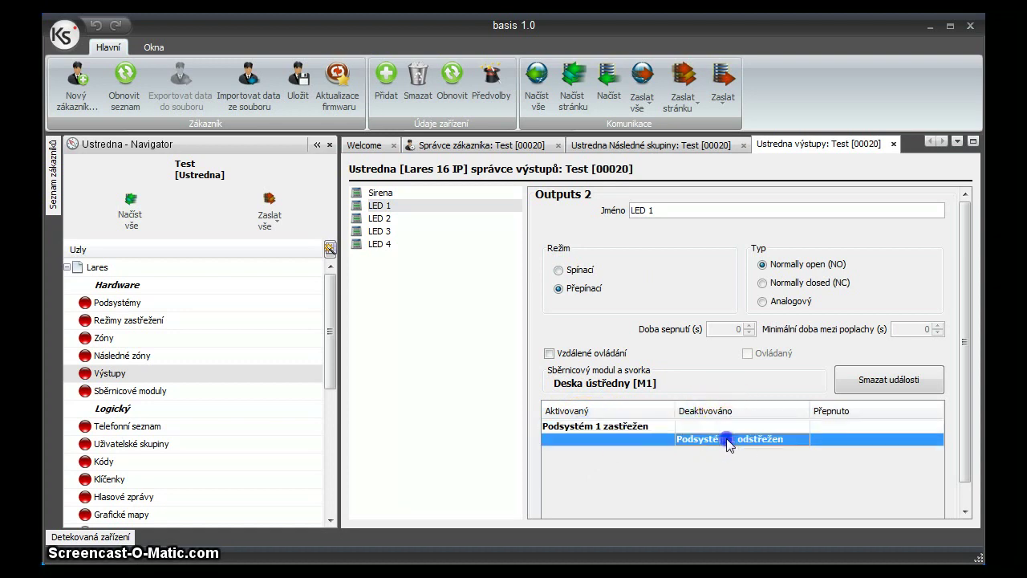